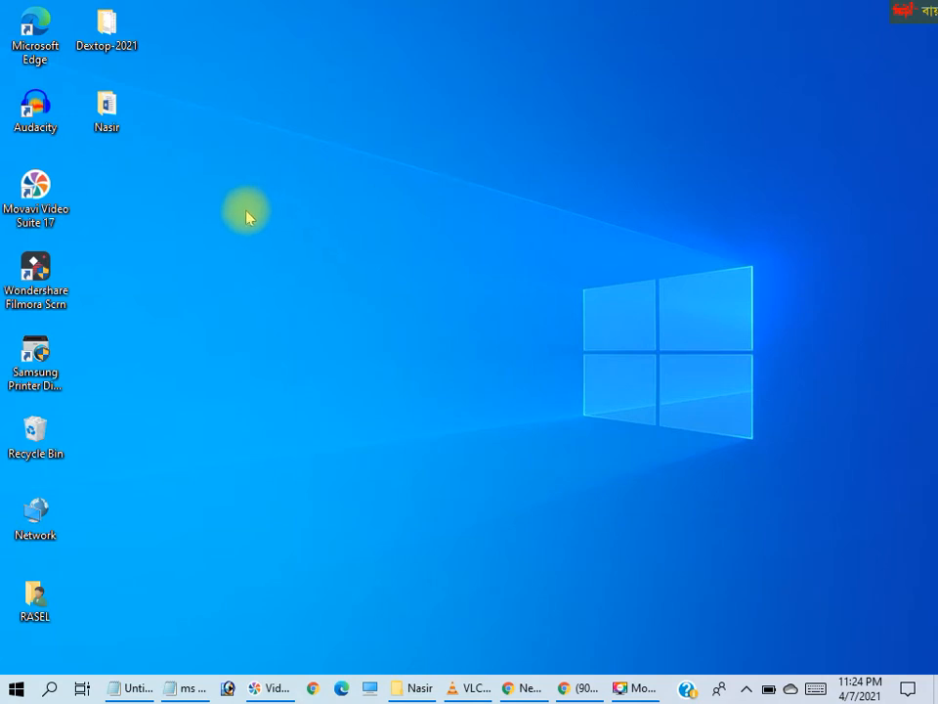
Open New Microsoft Word Document from the desktop folder below Dextop-2021 and maximize both the folder and document windows
double_click(105, 108)
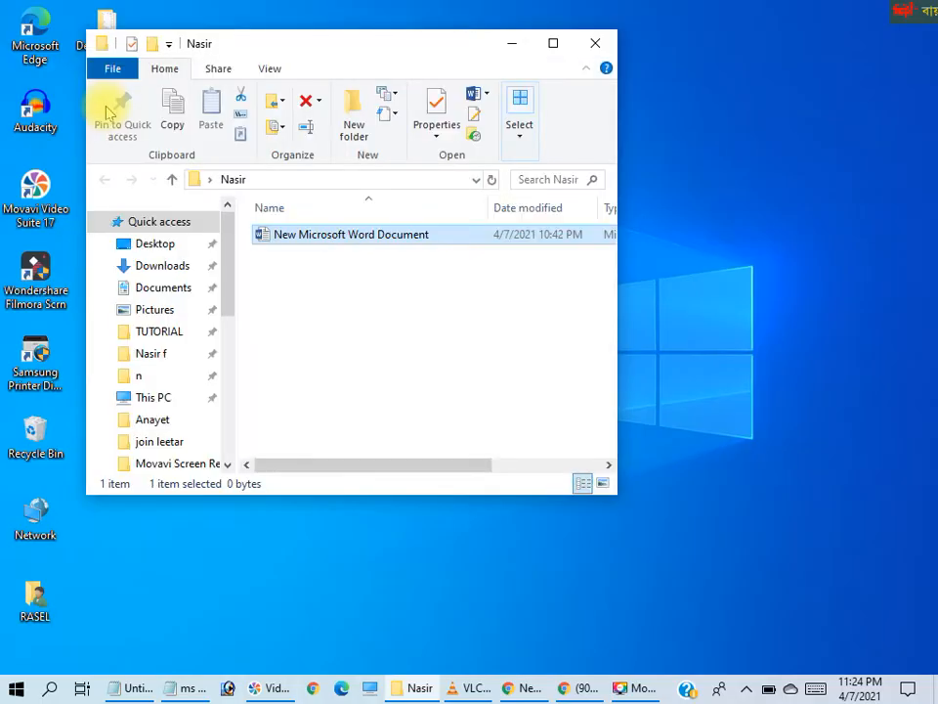
click(554, 43)
click(221, 199)
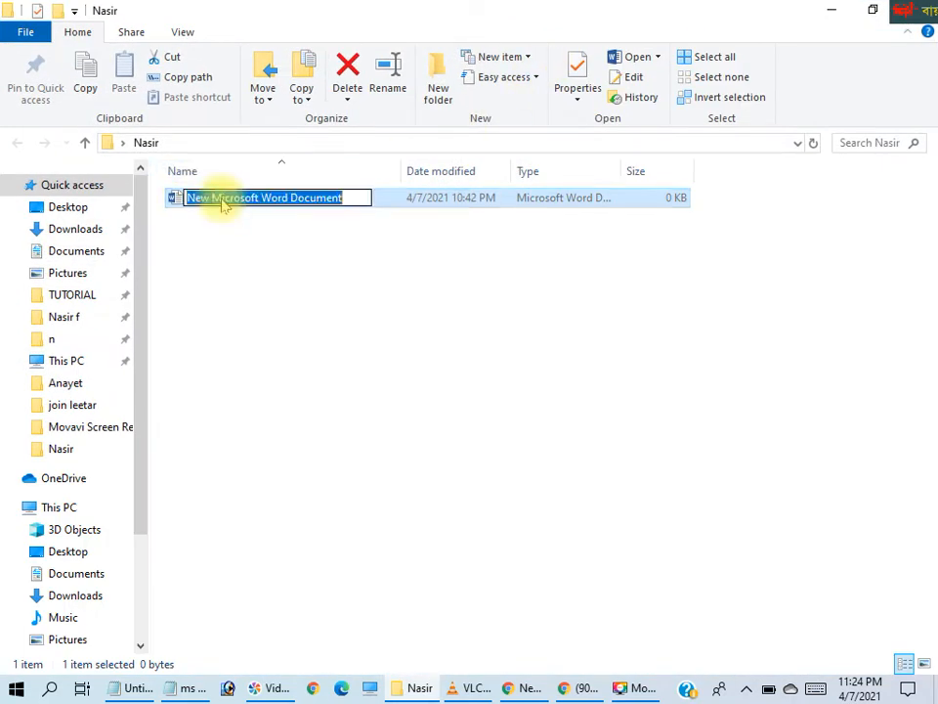
click(220, 202)
click(225, 217)
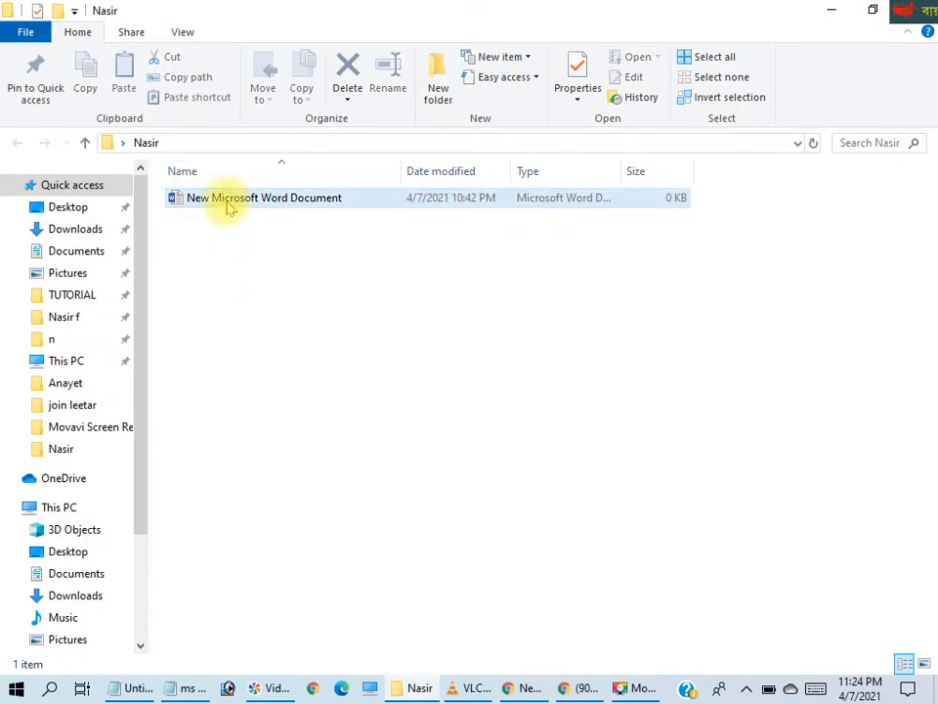
click(226, 206)
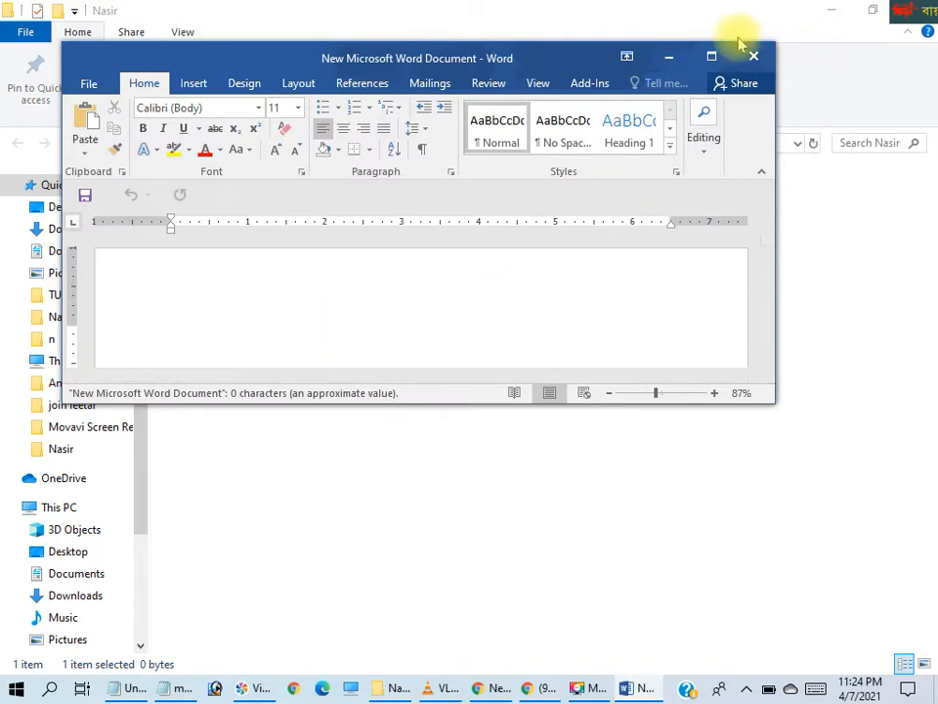
click(713, 55)
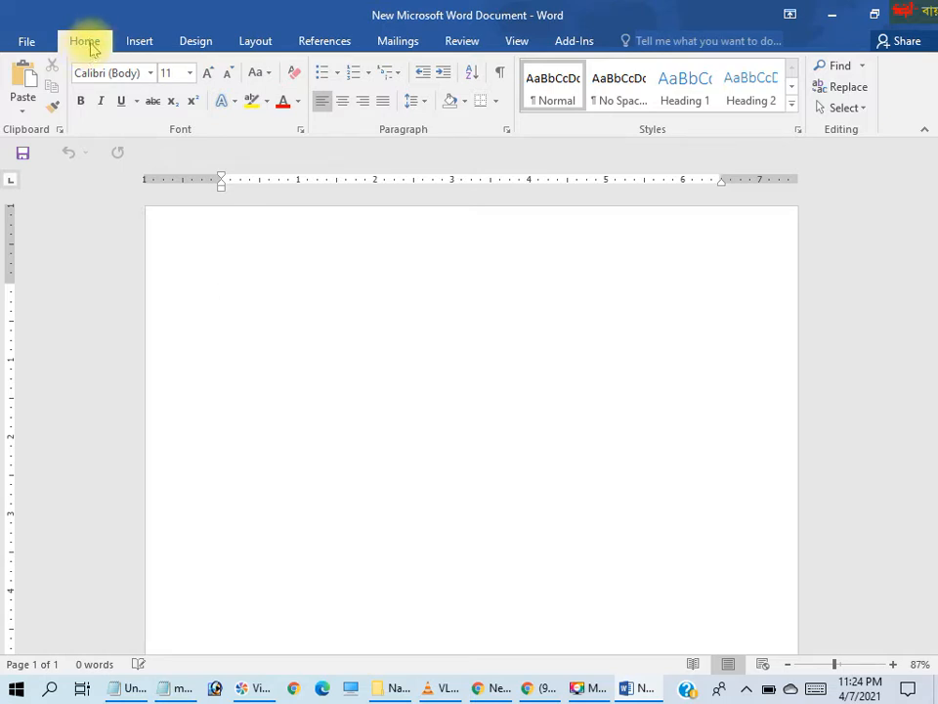
click(195, 42)
click(255, 42)
click(86, 46)
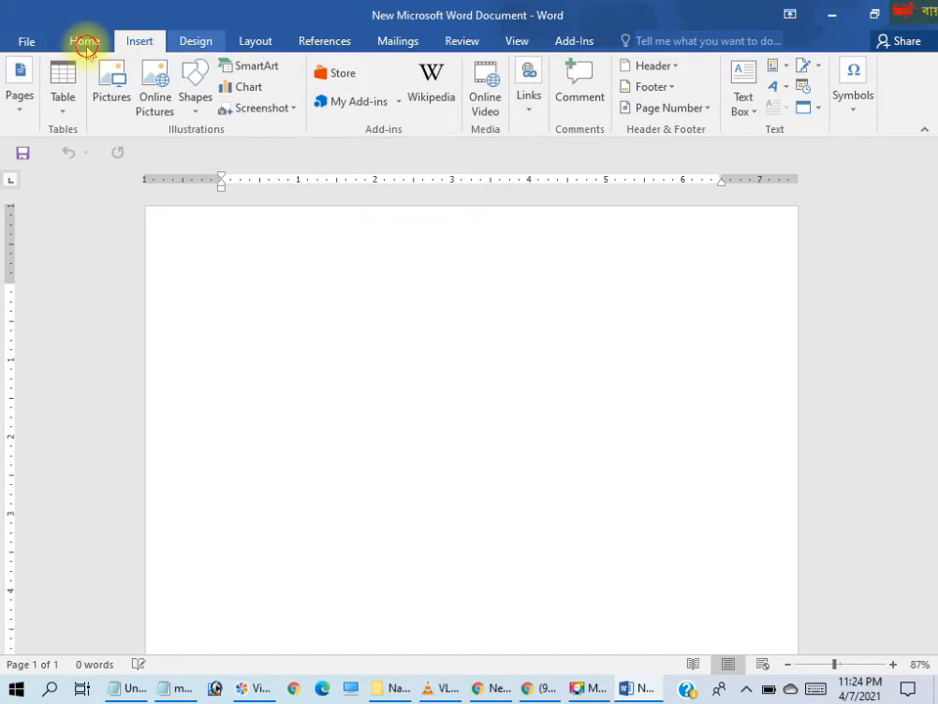
click(138, 41)
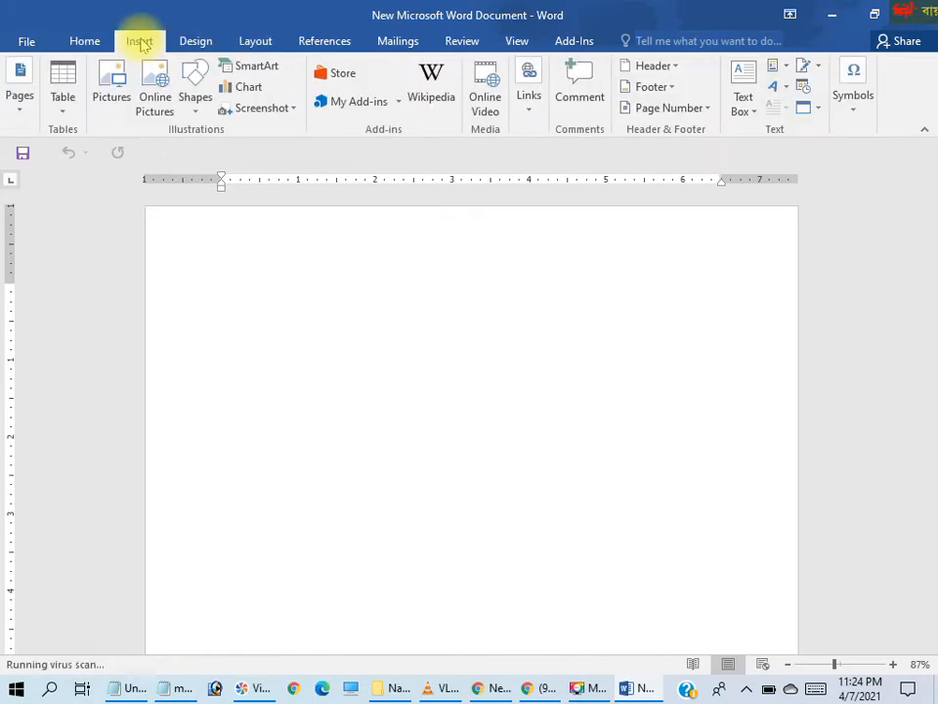
click(83, 43)
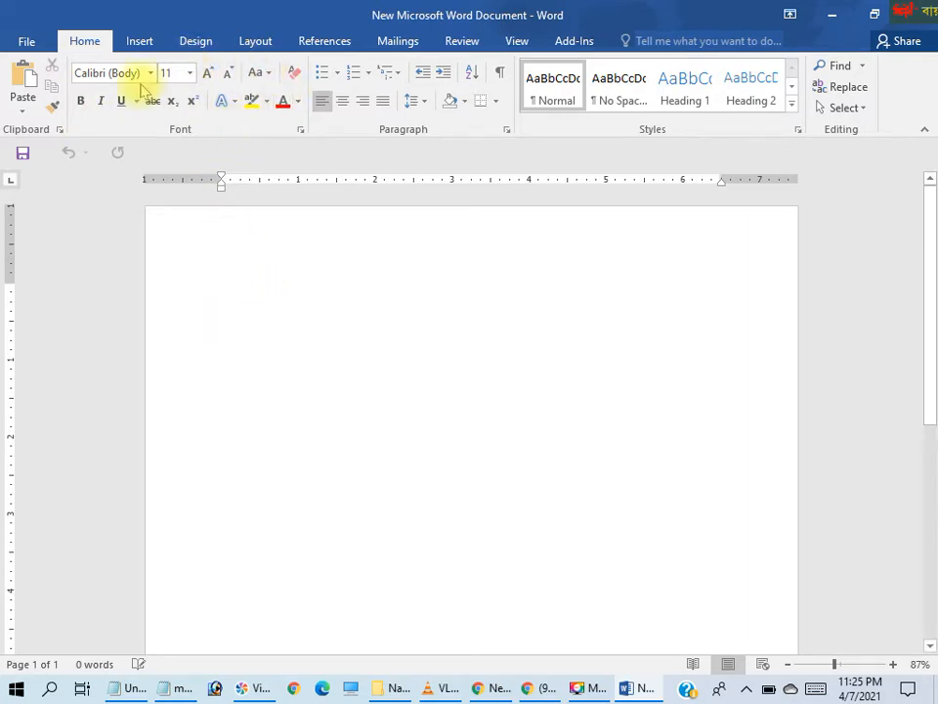
Set the font size to 26 and enter the title "Nasir Uddin Academy" in the blank document
click(191, 73)
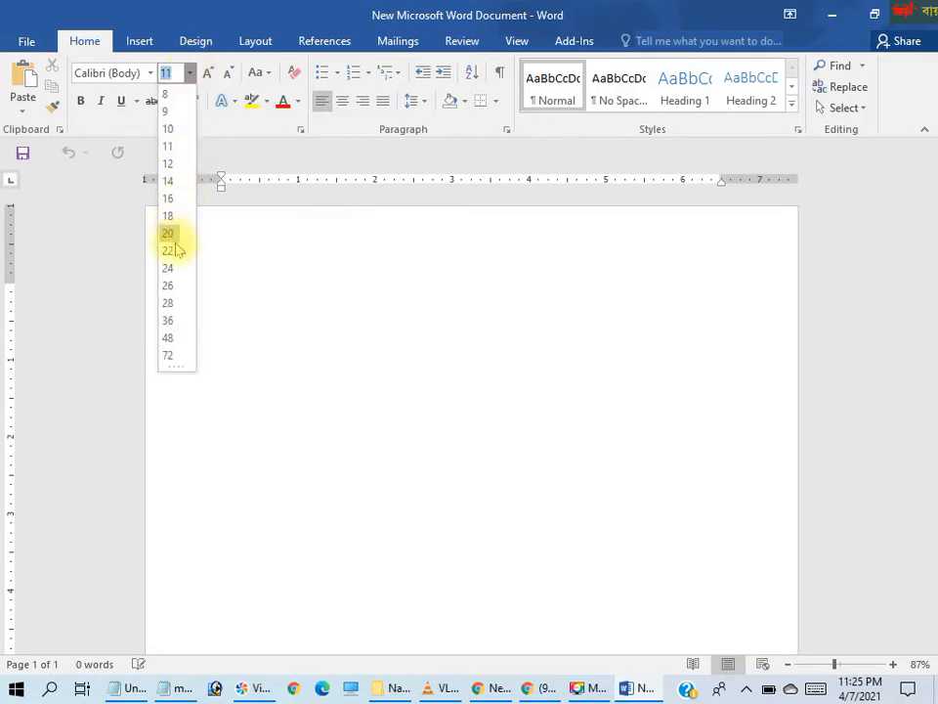
click(171, 284)
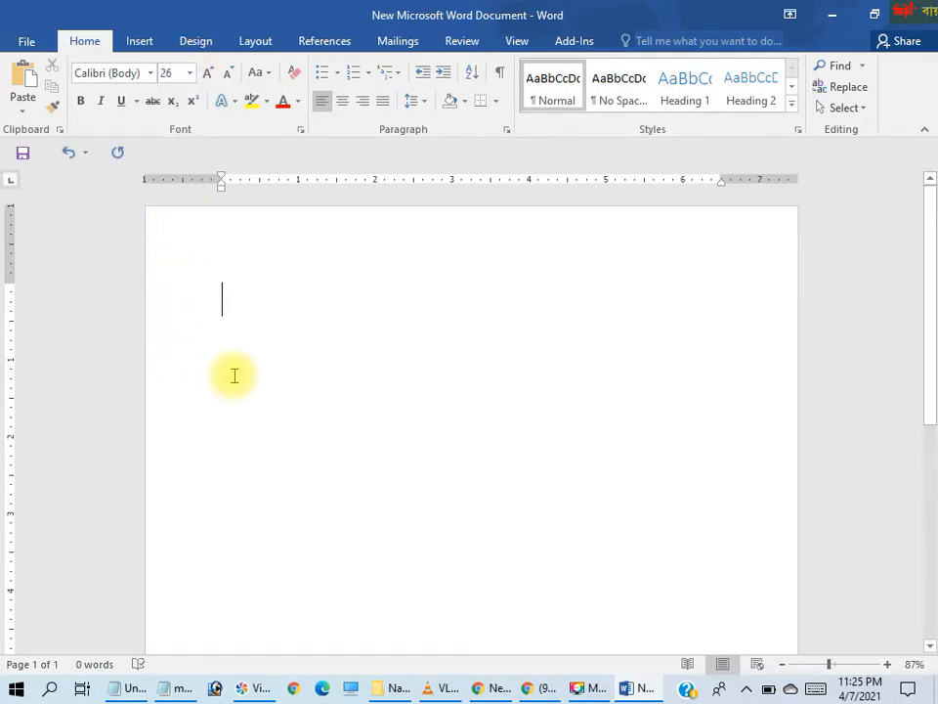
text(Nasir)
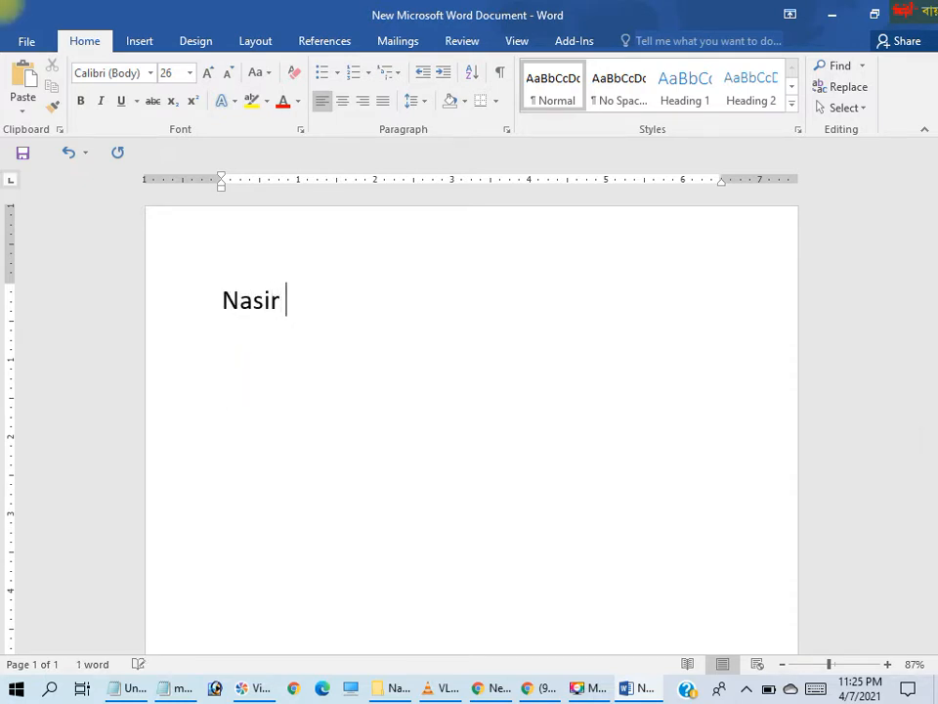
text( Uddin A)
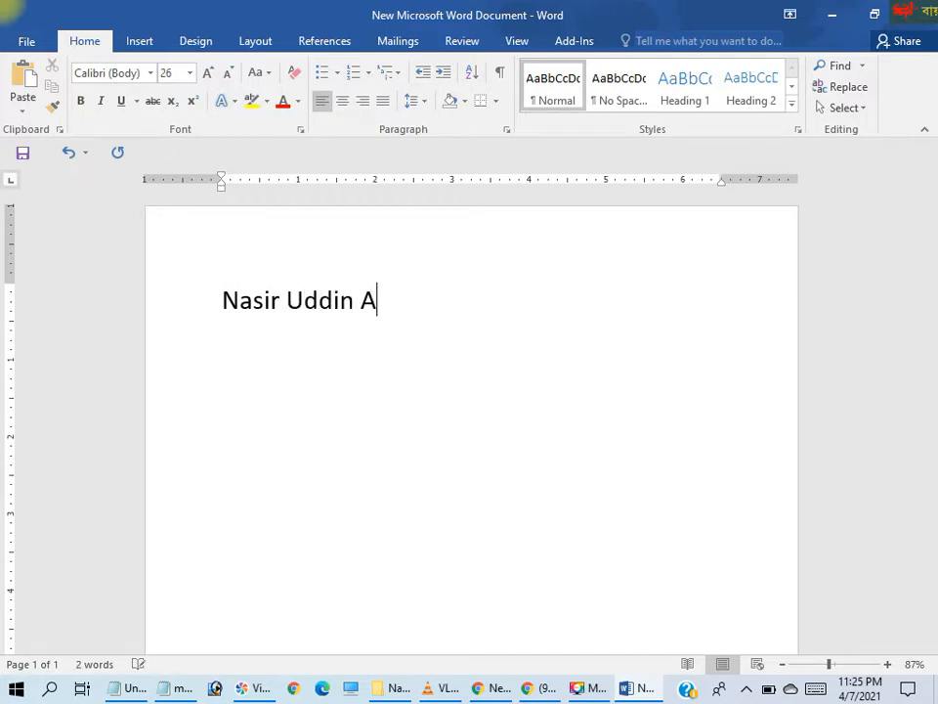
text(cademy)
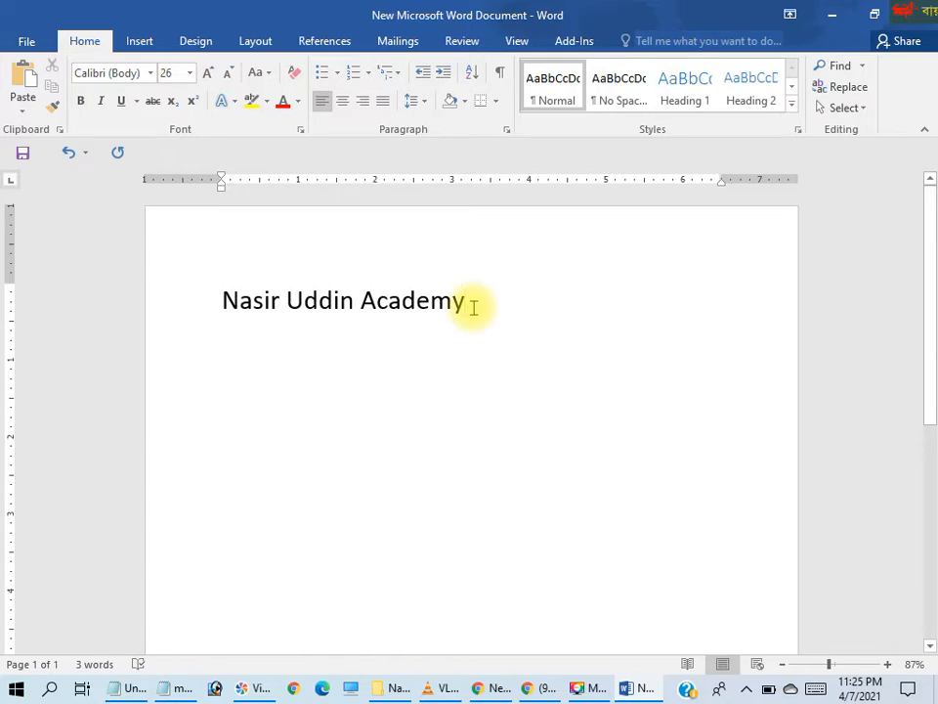
Enlarge the whole title line to size 72, and settle on font size 48
drag(473, 307, 225, 299)
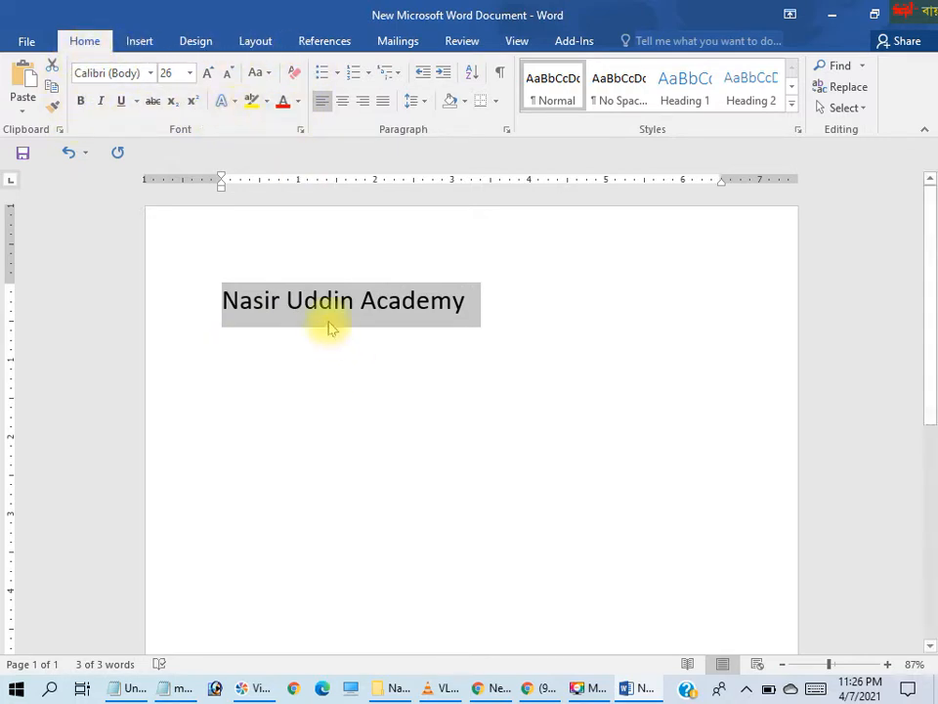
click(192, 74)
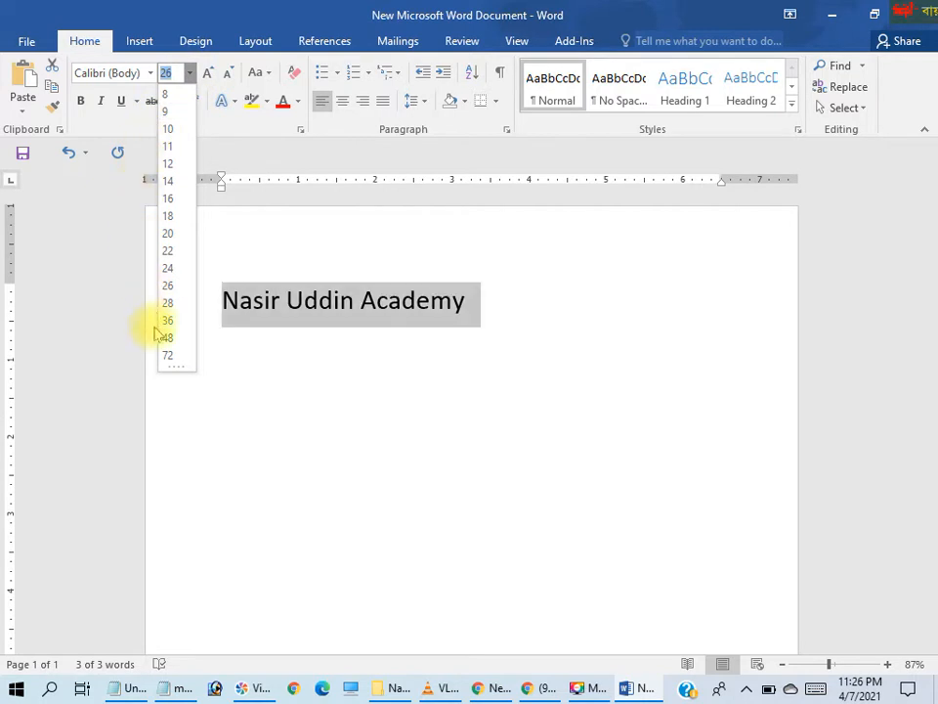
click(170, 356)
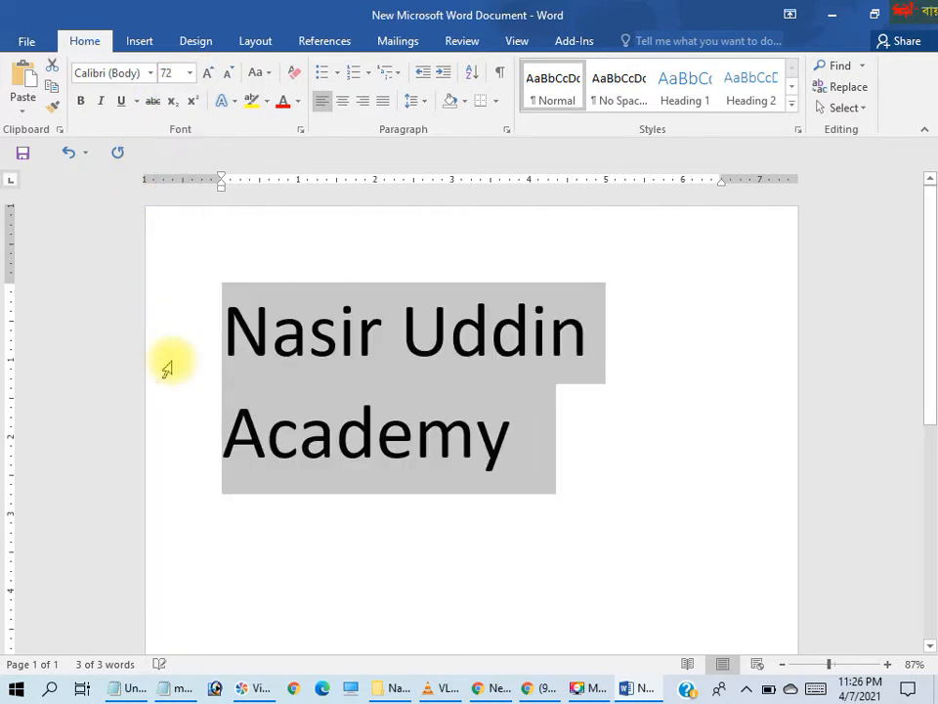
click(191, 73)
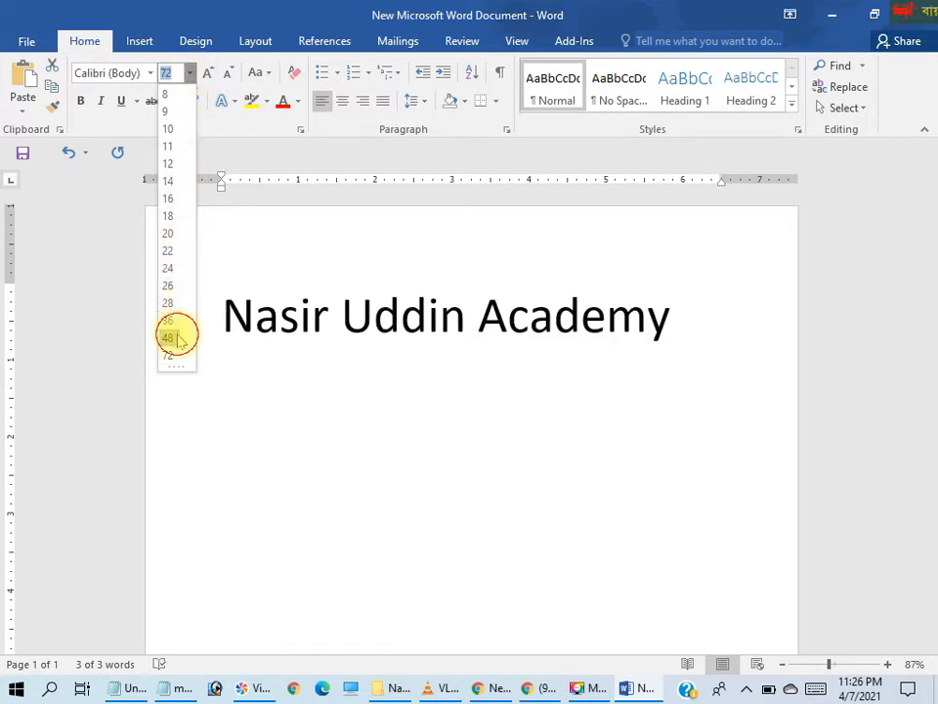
click(176, 338)
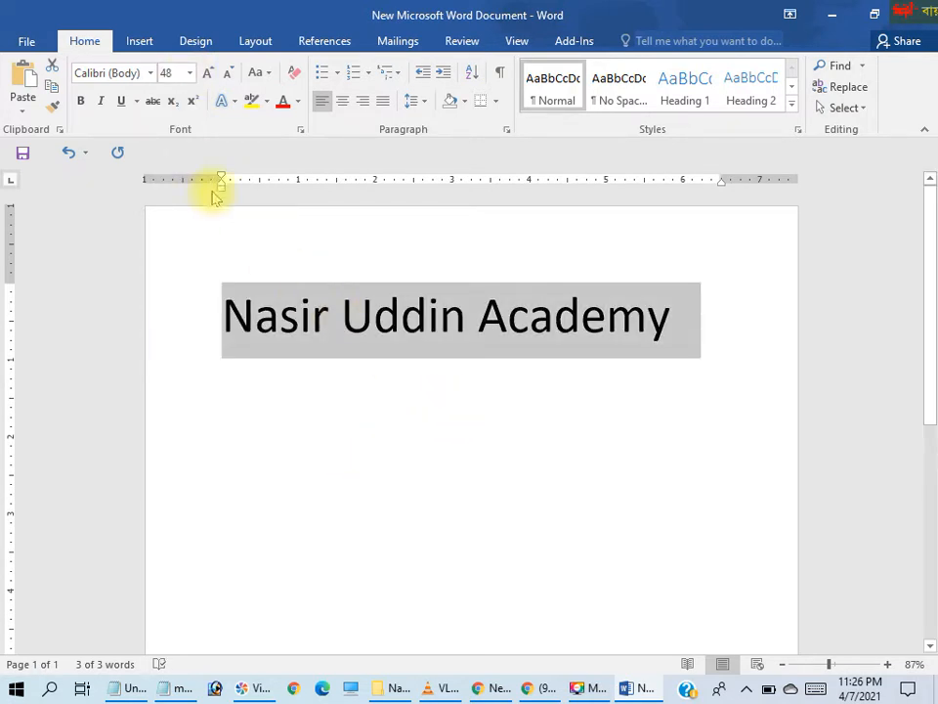
Format the title in Times New Roman with bold and italic
click(152, 73)
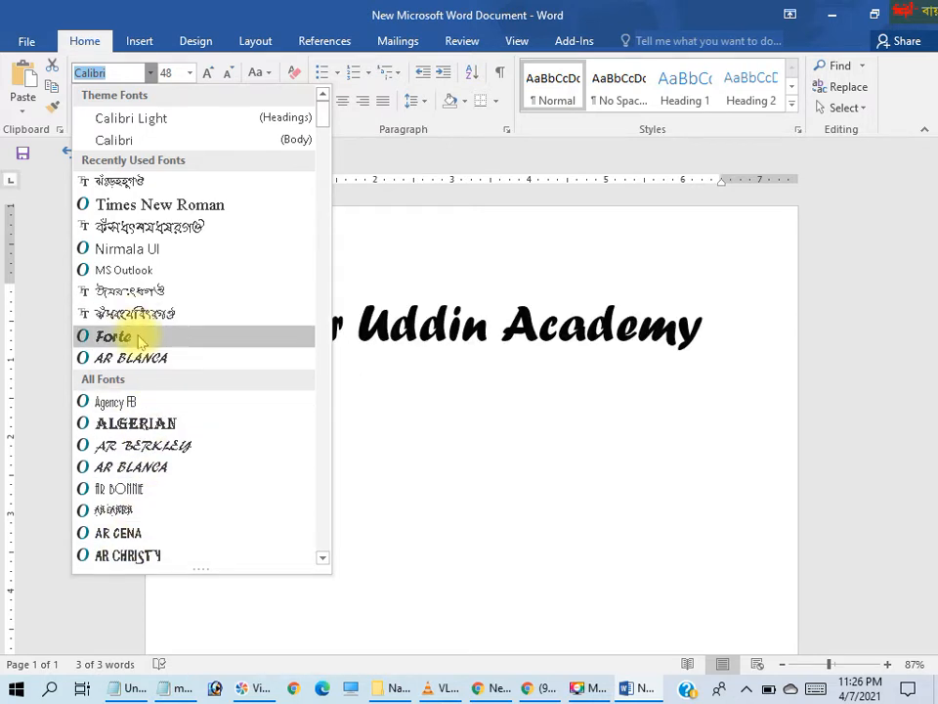
click(161, 205)
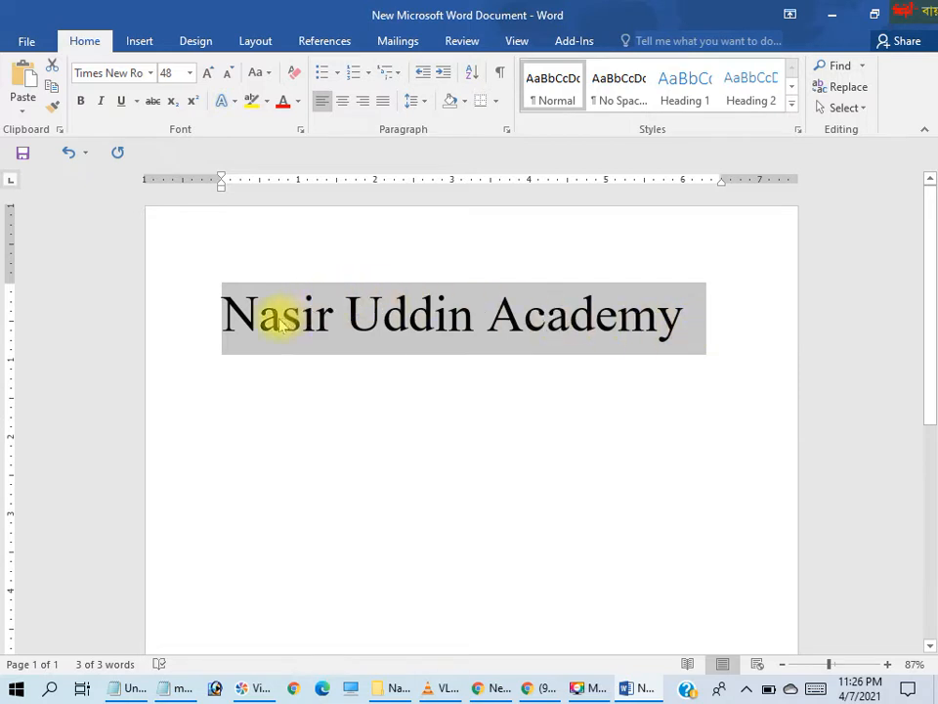
click(82, 102)
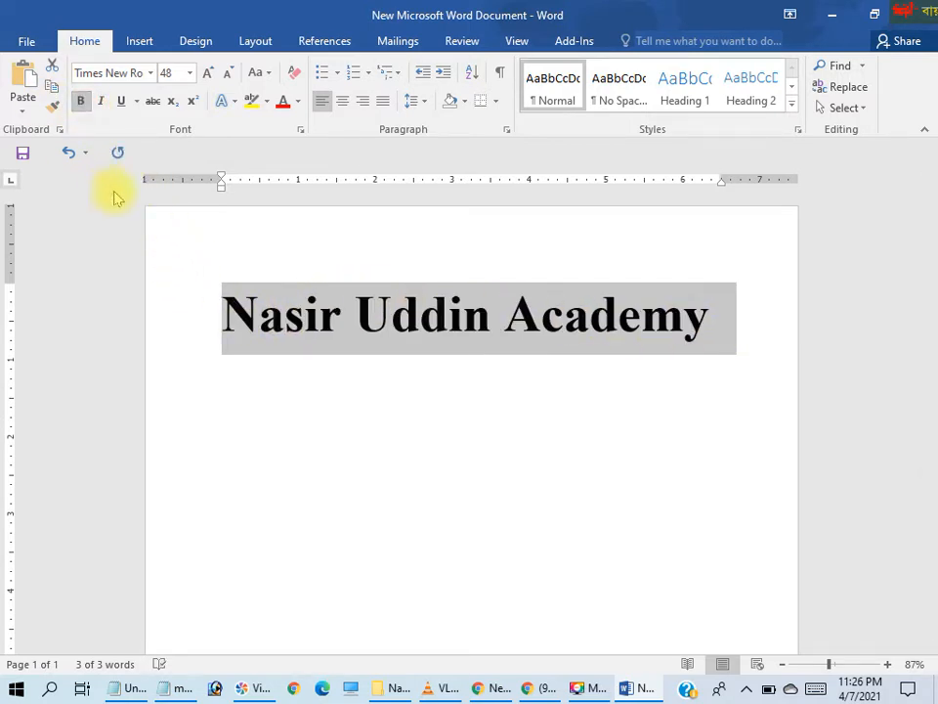
click(100, 102)
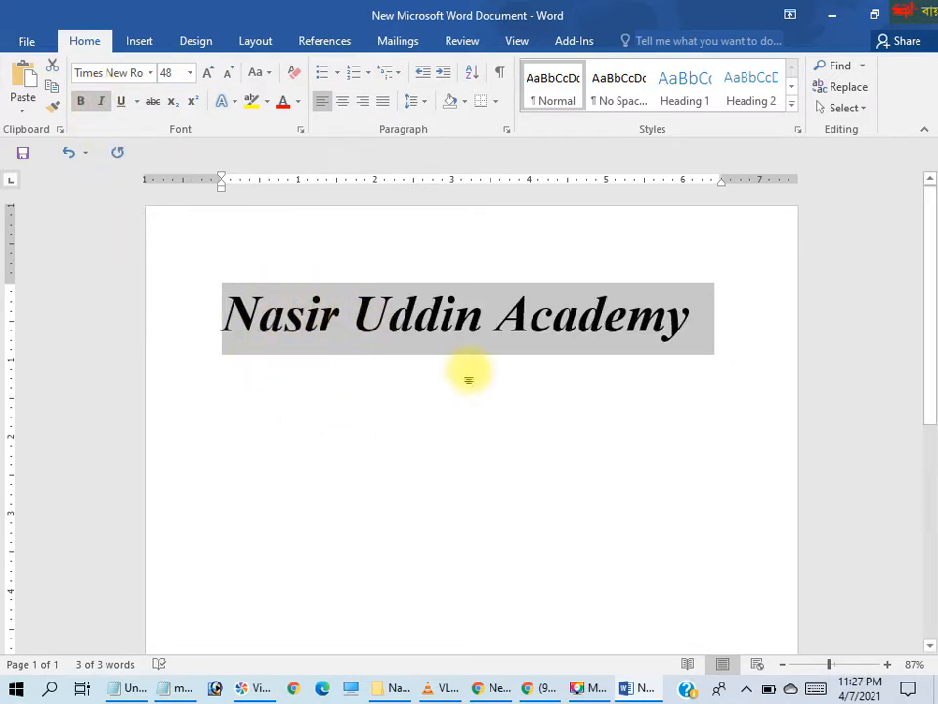
key(ctrl+i)
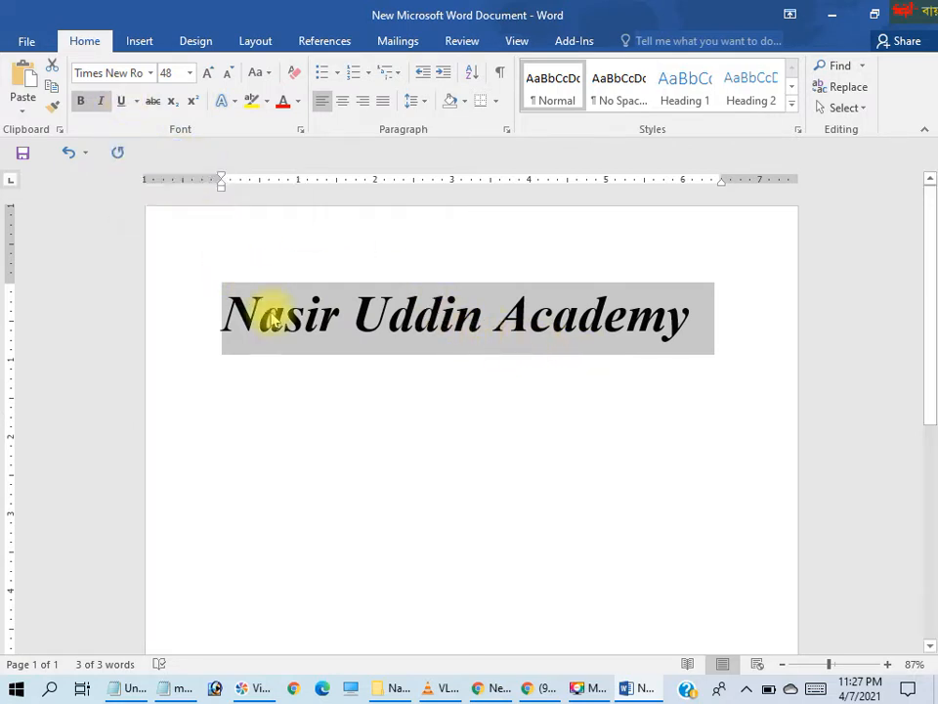
Underline the title with a single line and color the underline red
click(122, 101)
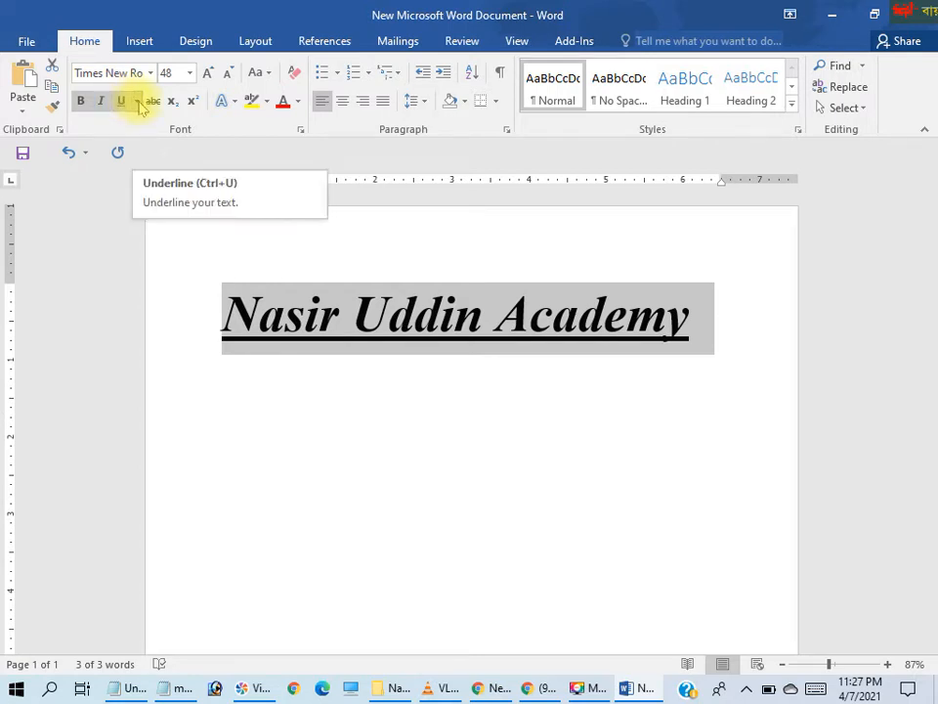
click(137, 102)
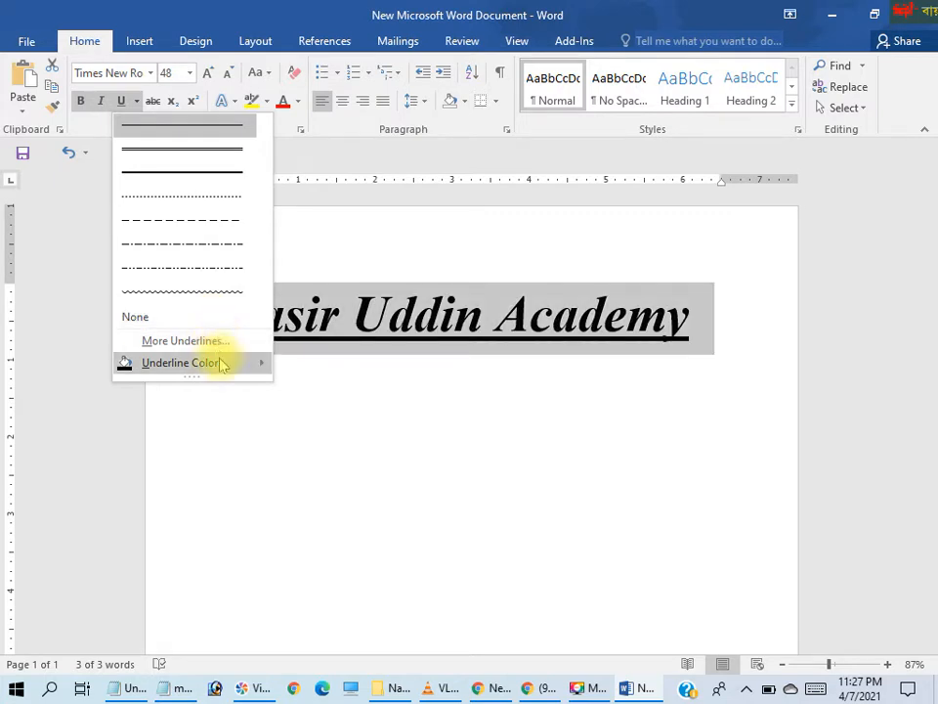
mouse_move(253, 364)
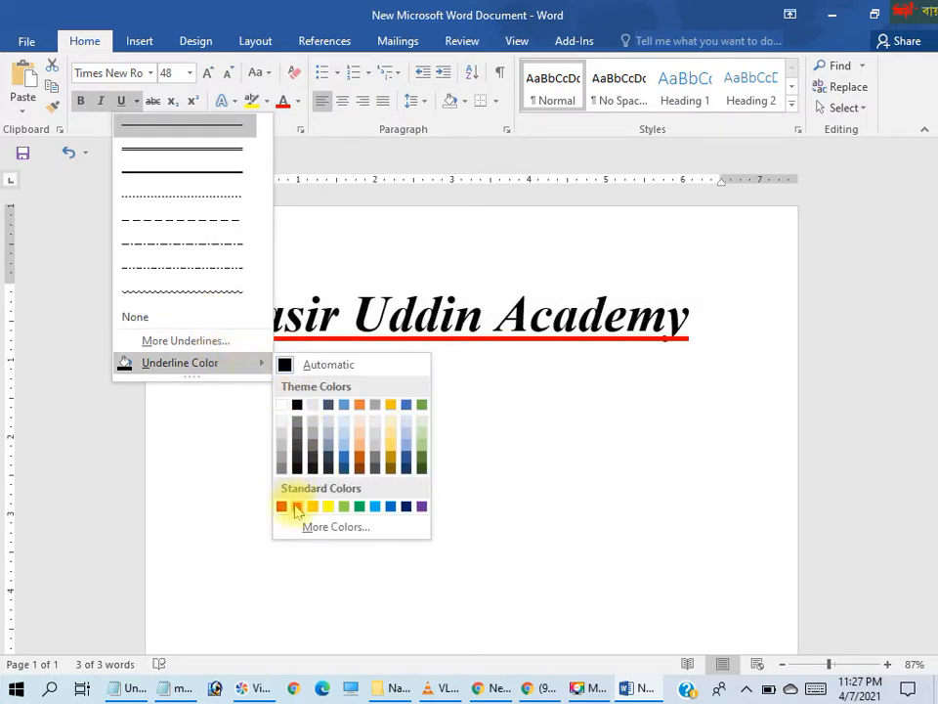
click(296, 505)
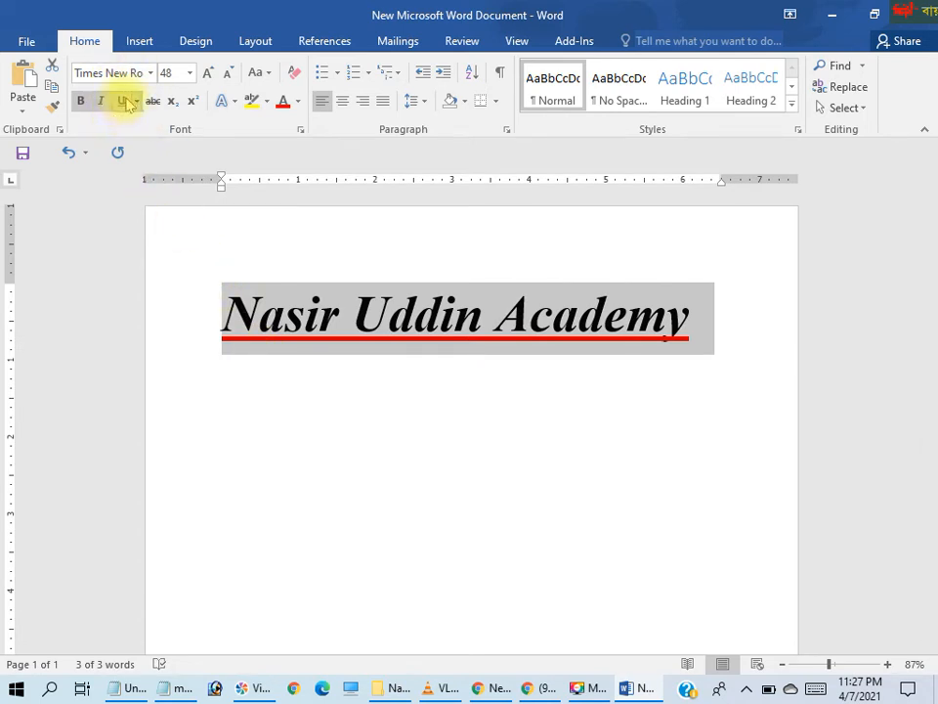
Increase the title's font size stepwise through 72 and 80 up to 100
click(213, 76)
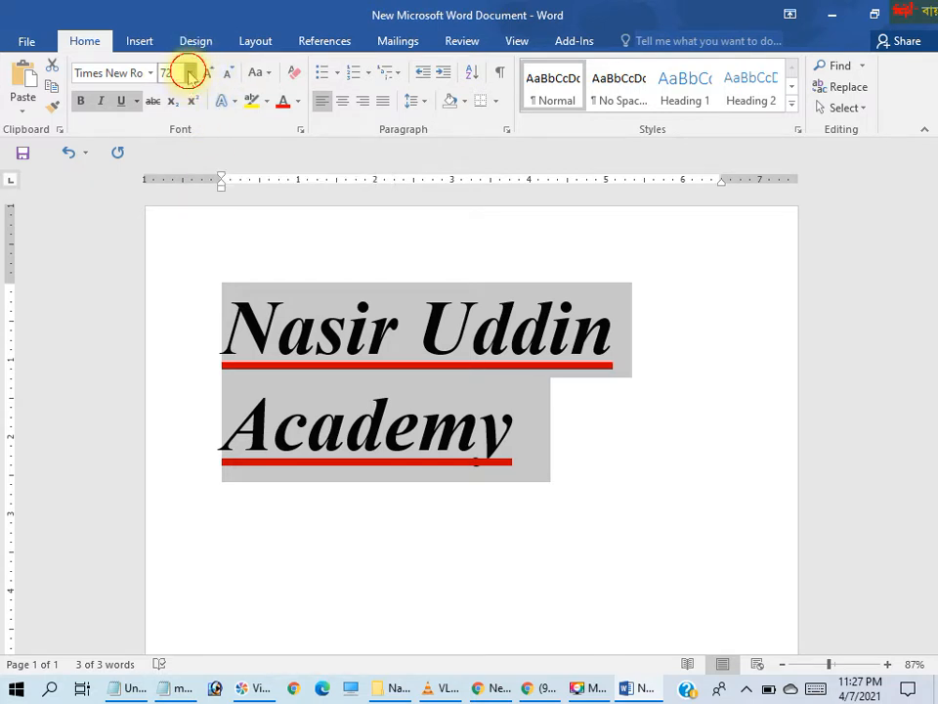
click(189, 75)
click(211, 73)
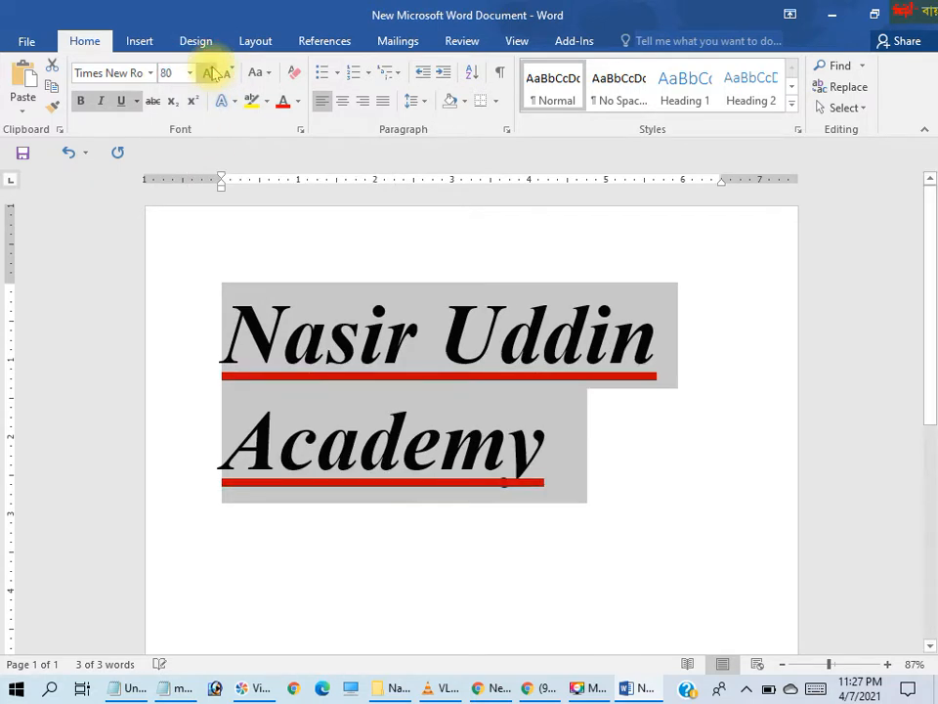
click(213, 73)
click(213, 73)
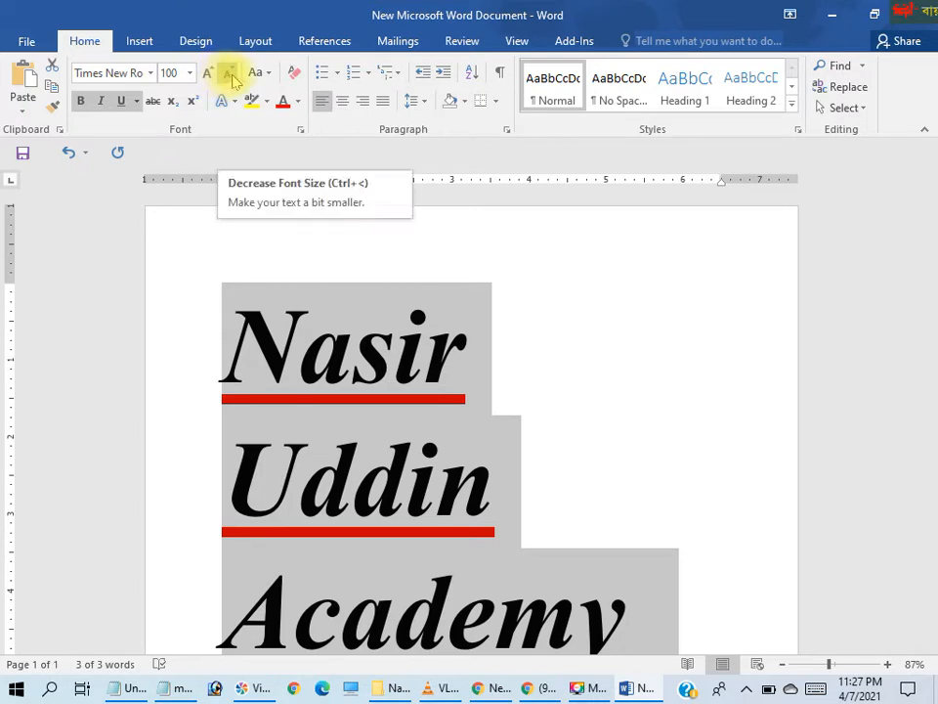
Decrease the title's font size stepwise back to 48
click(231, 77)
click(231, 77)
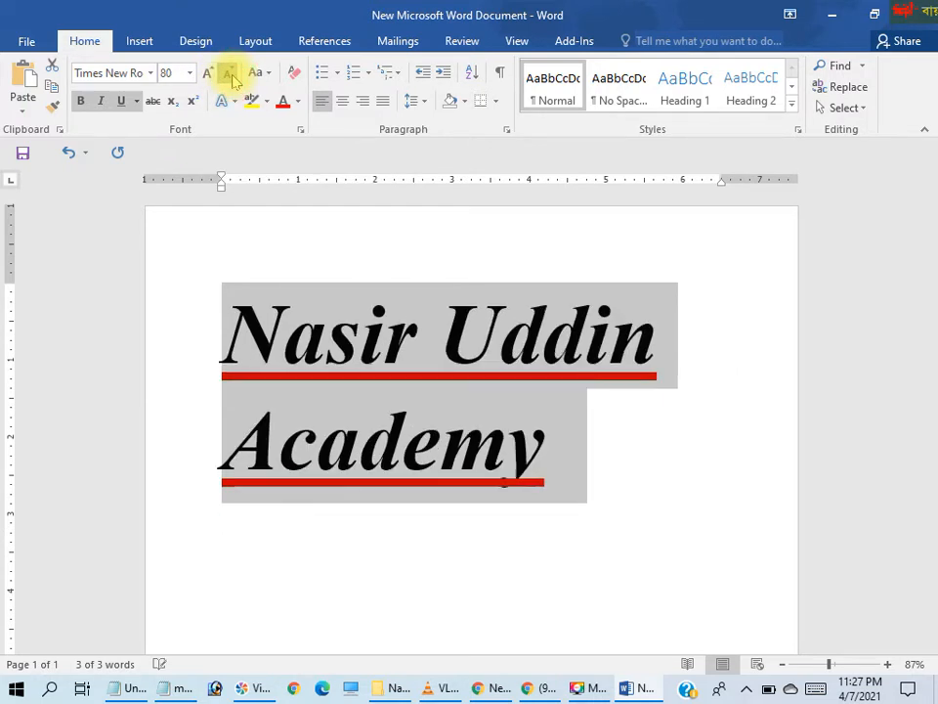
click(230, 77)
click(230, 76)
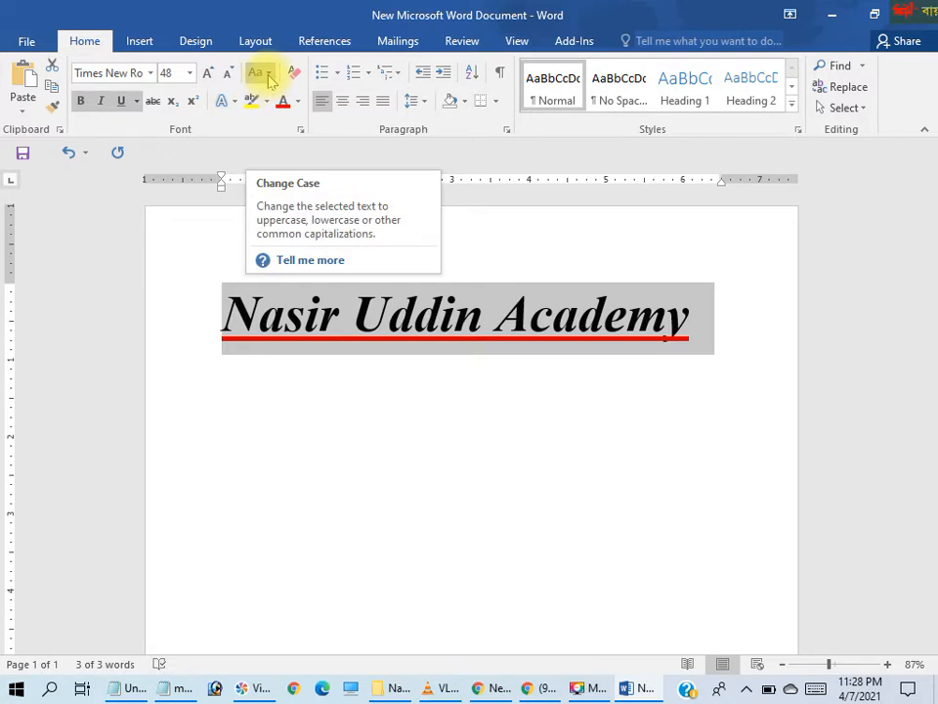
Change the title's capitalization to sentence case
click(270, 75)
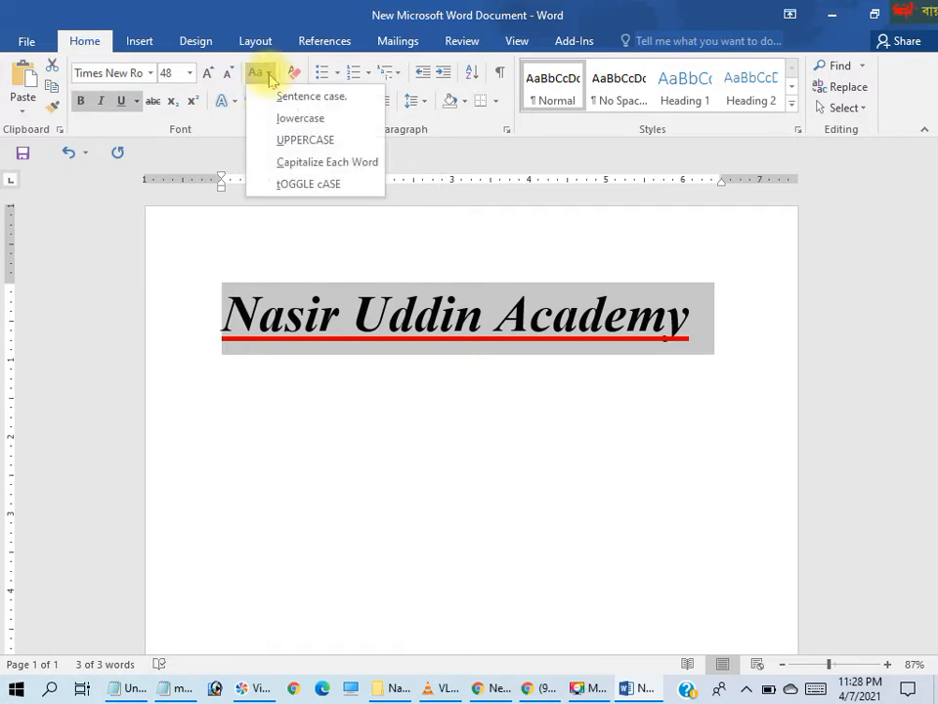
click(311, 96)
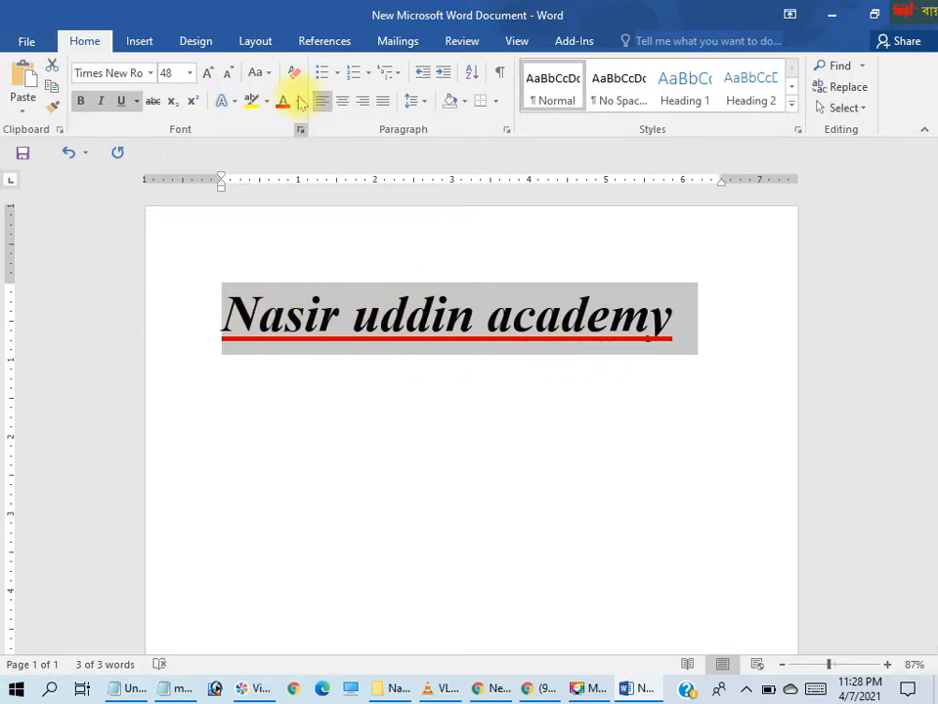
Change the title's capitalization to lowercase and from there to UPPERCASE
click(271, 76)
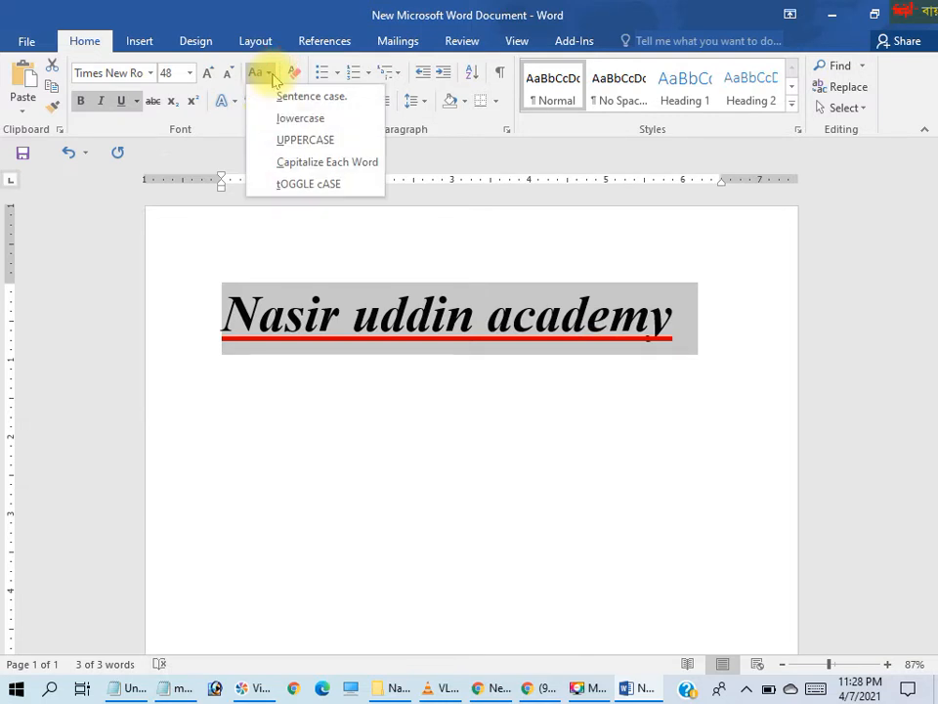
click(300, 119)
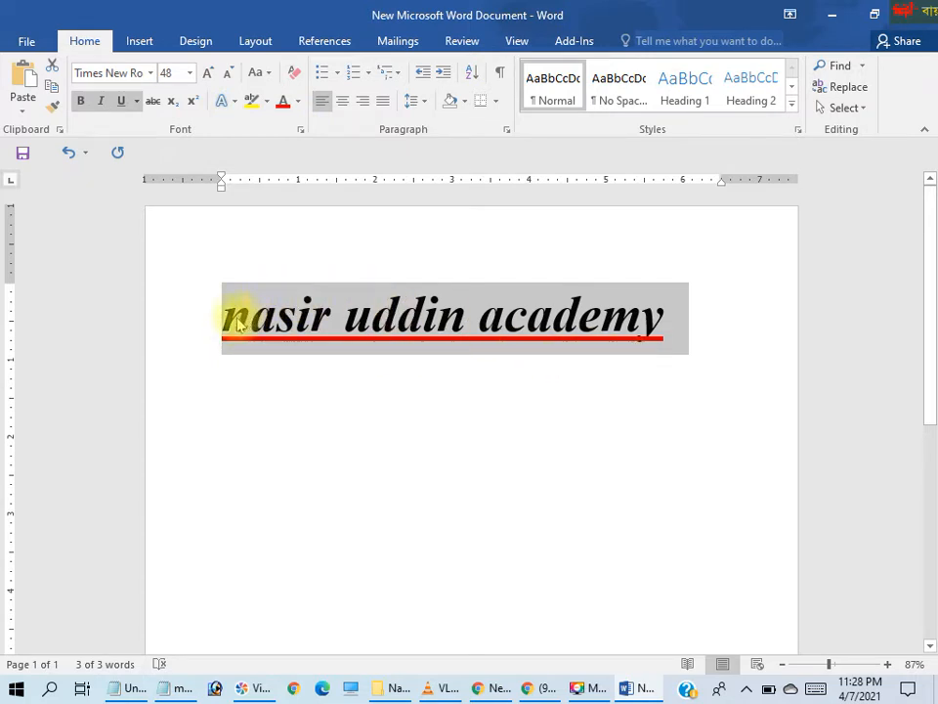
click(269, 75)
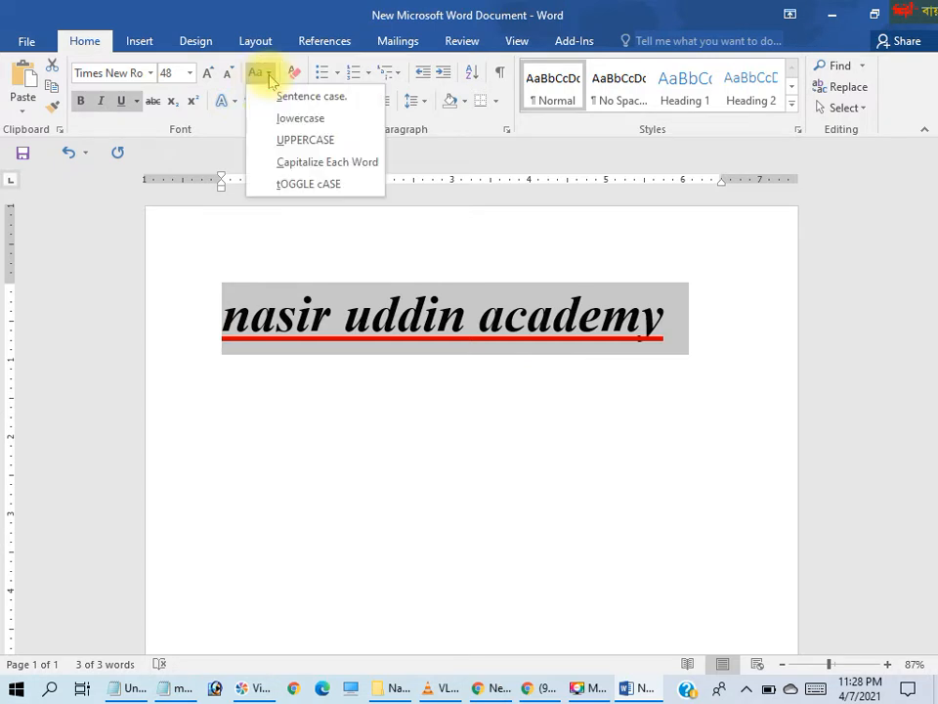
click(288, 143)
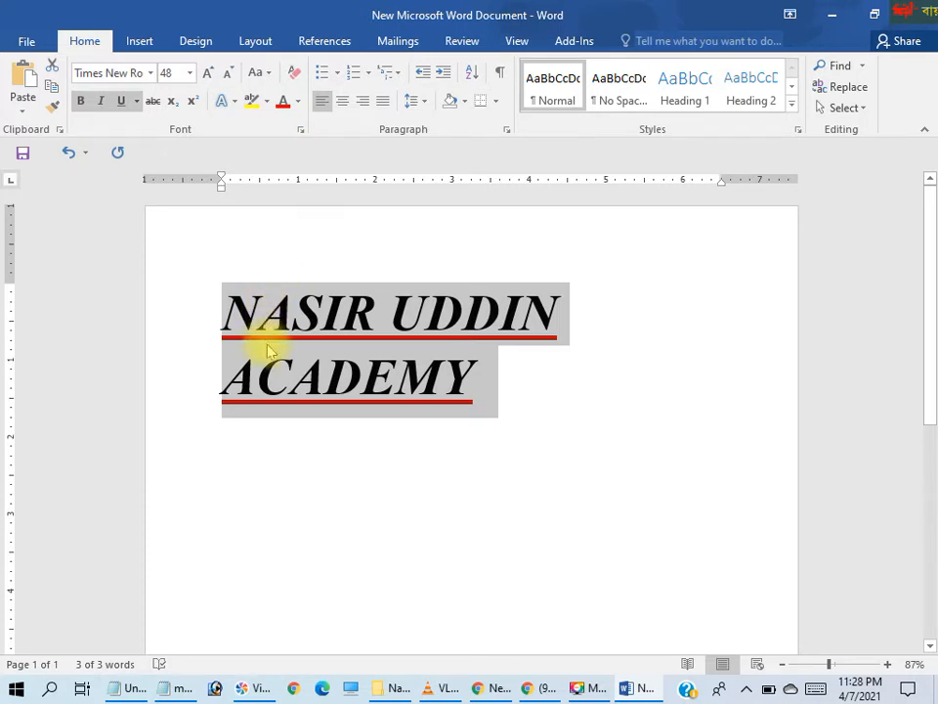
Apply Capitalize Each Word to the title, followed by tOGGLE cASE
click(269, 74)
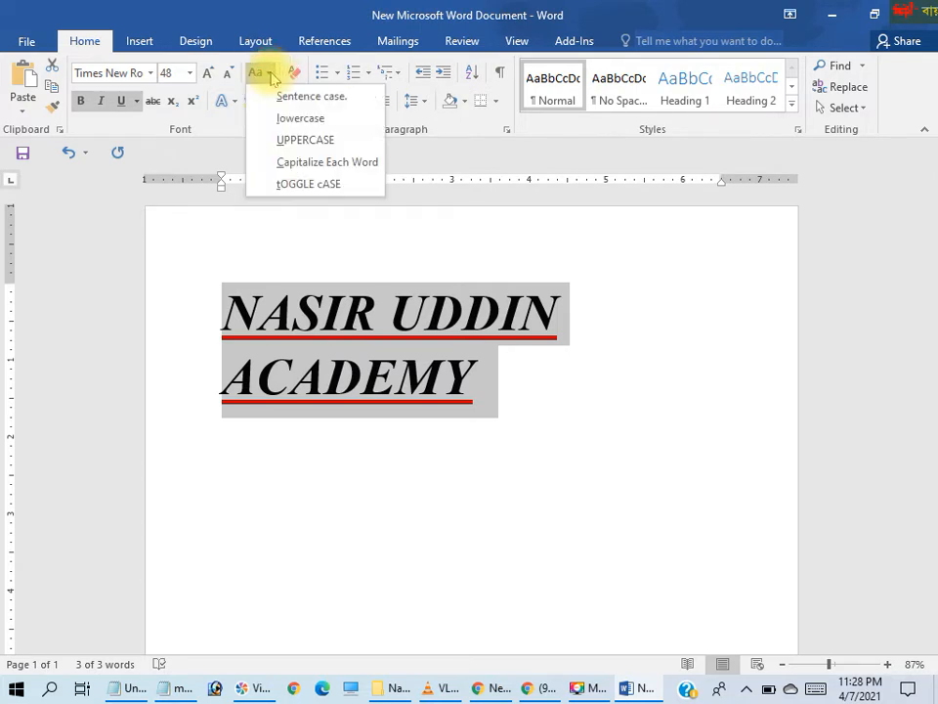
click(299, 162)
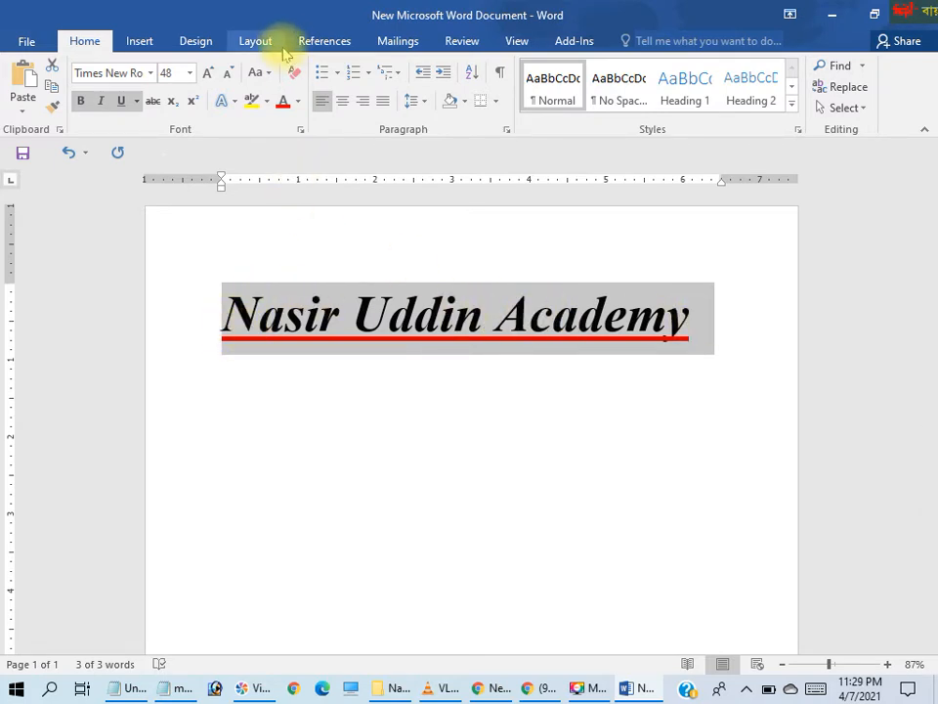
click(268, 73)
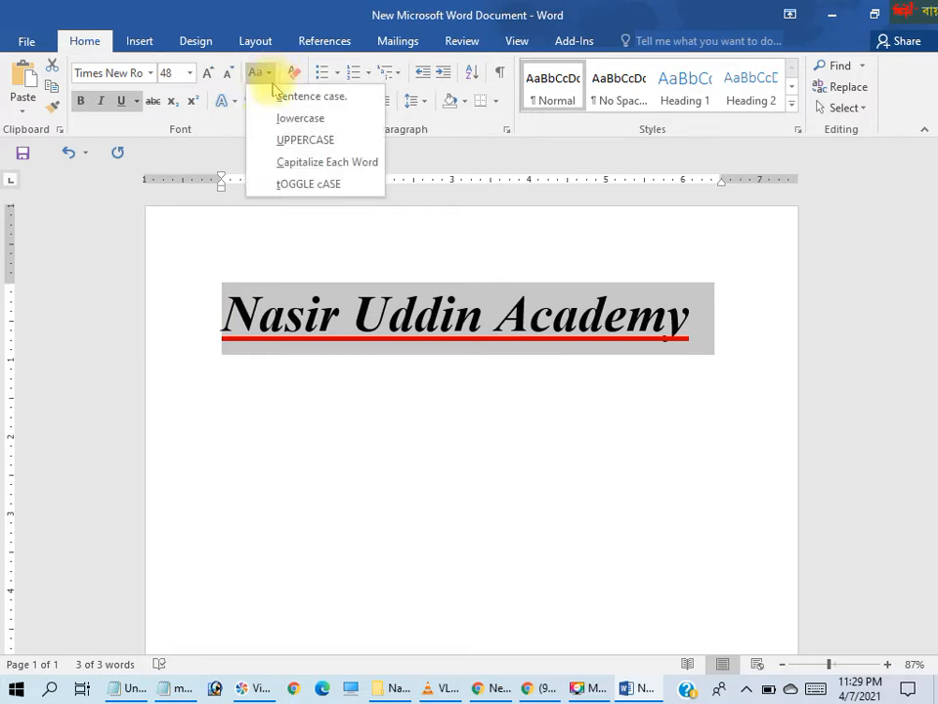
click(294, 187)
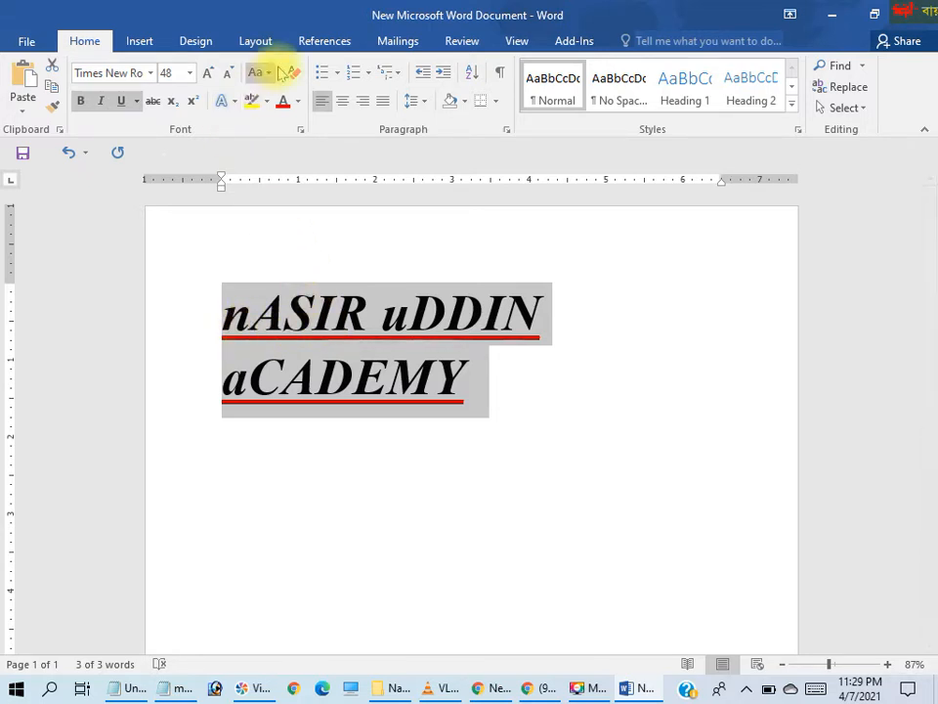
Switch the title to UPPERCASE and finally set it to Capitalize Each Word
click(268, 76)
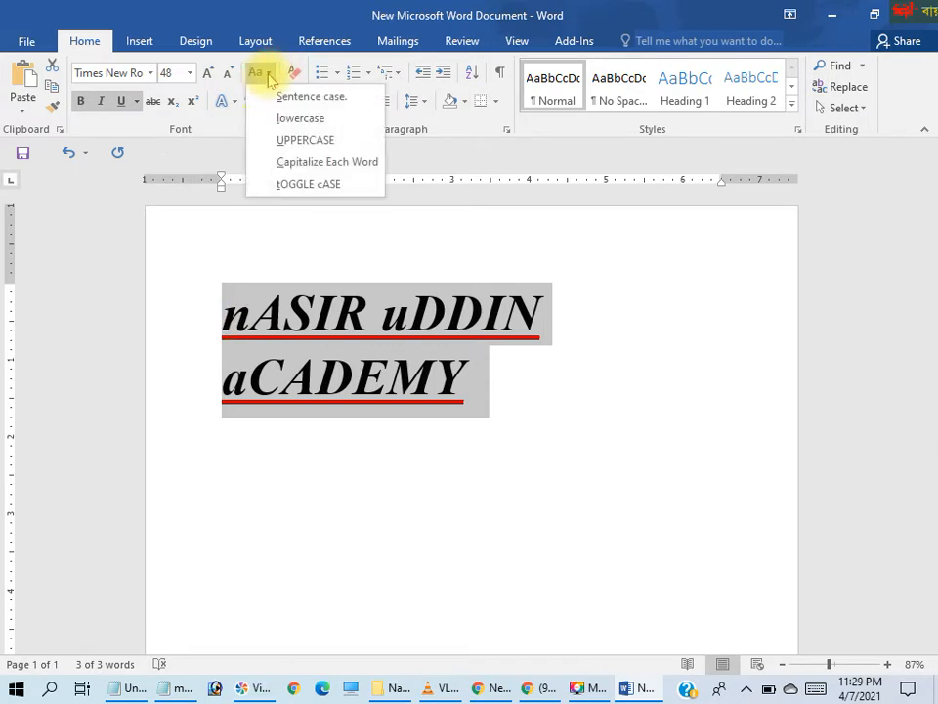
click(286, 140)
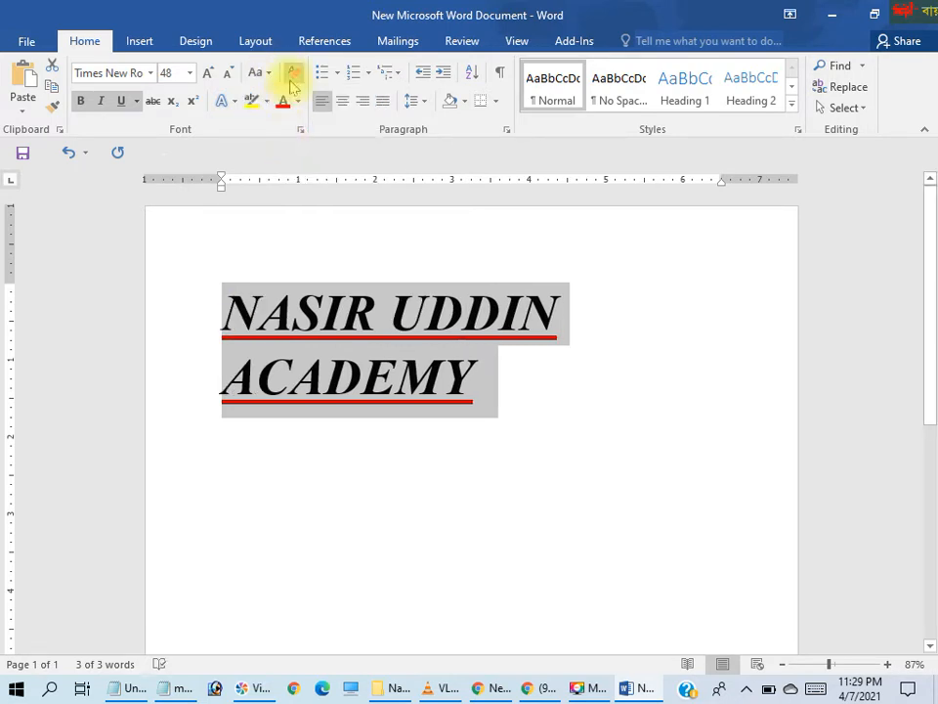
click(264, 72)
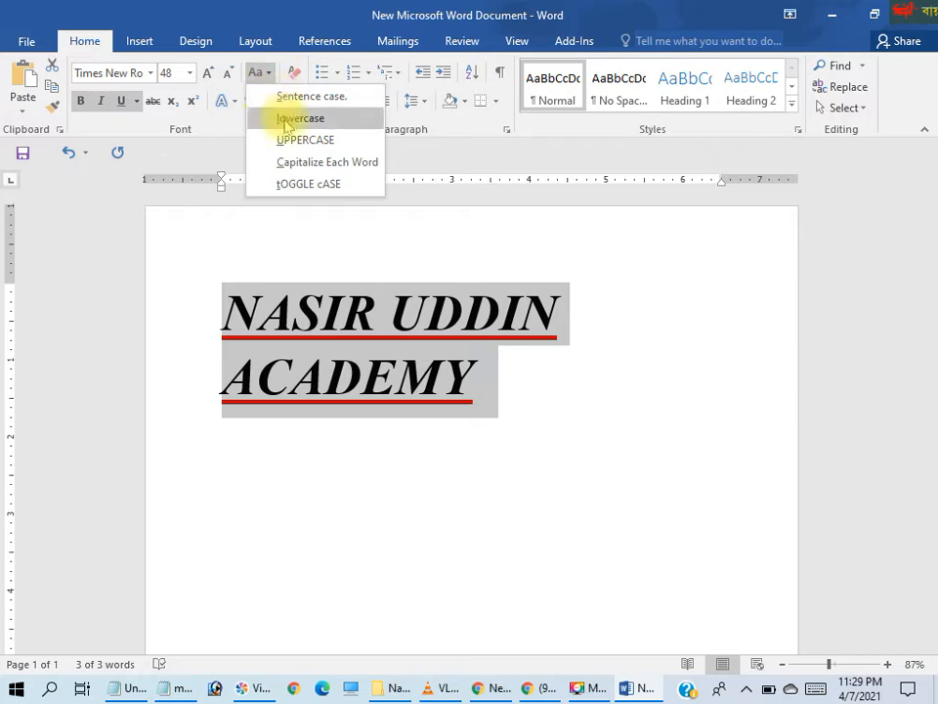
click(288, 161)
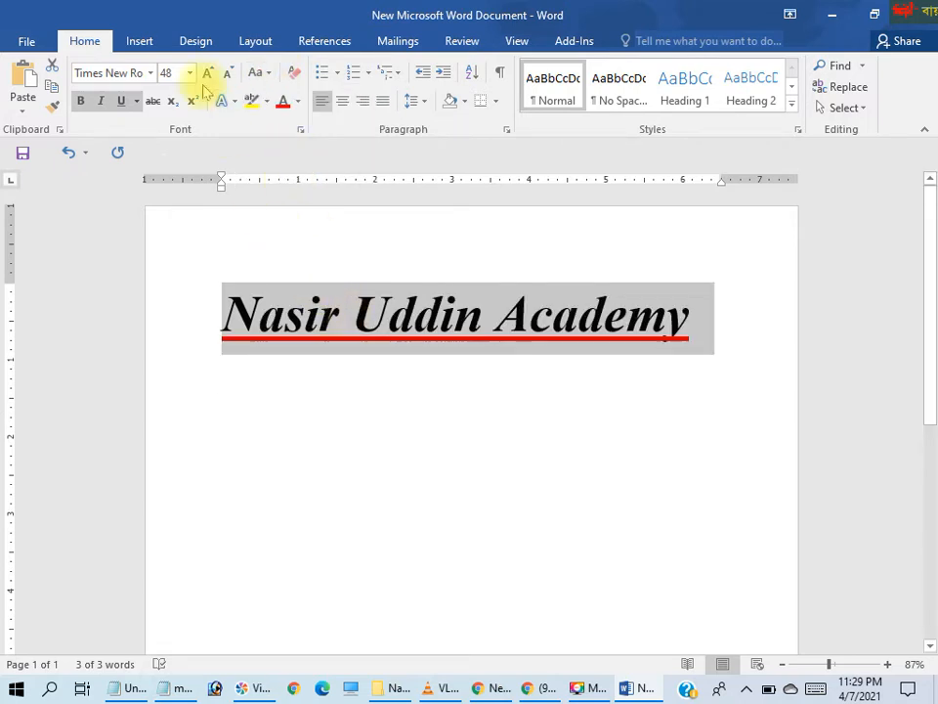
Clear all formatting from the title and increase its font size stepwise to 80
click(295, 77)
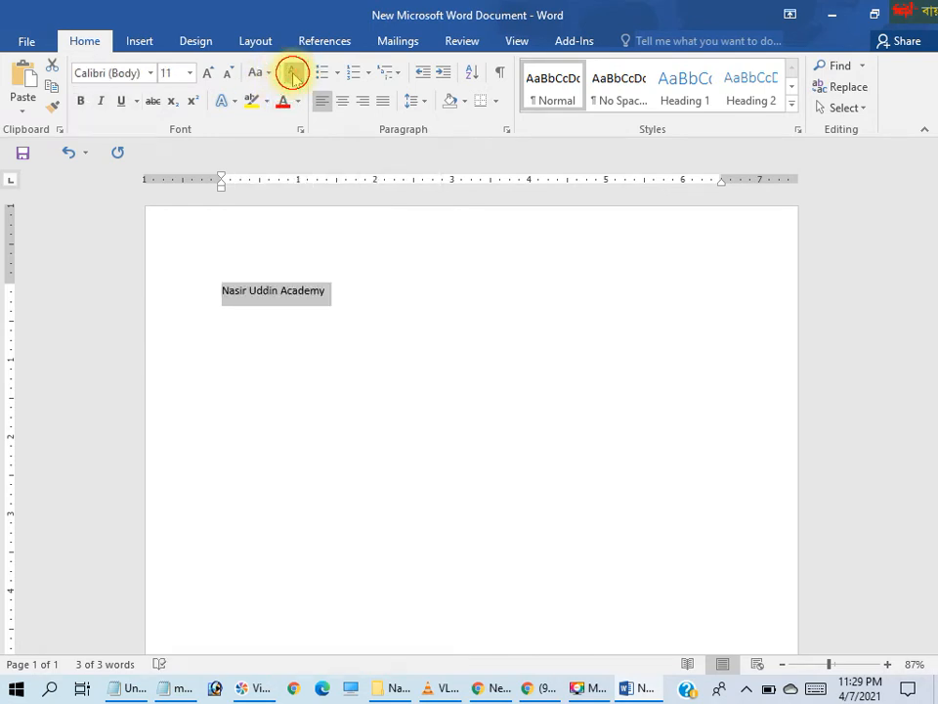
click(210, 73)
click(210, 73)
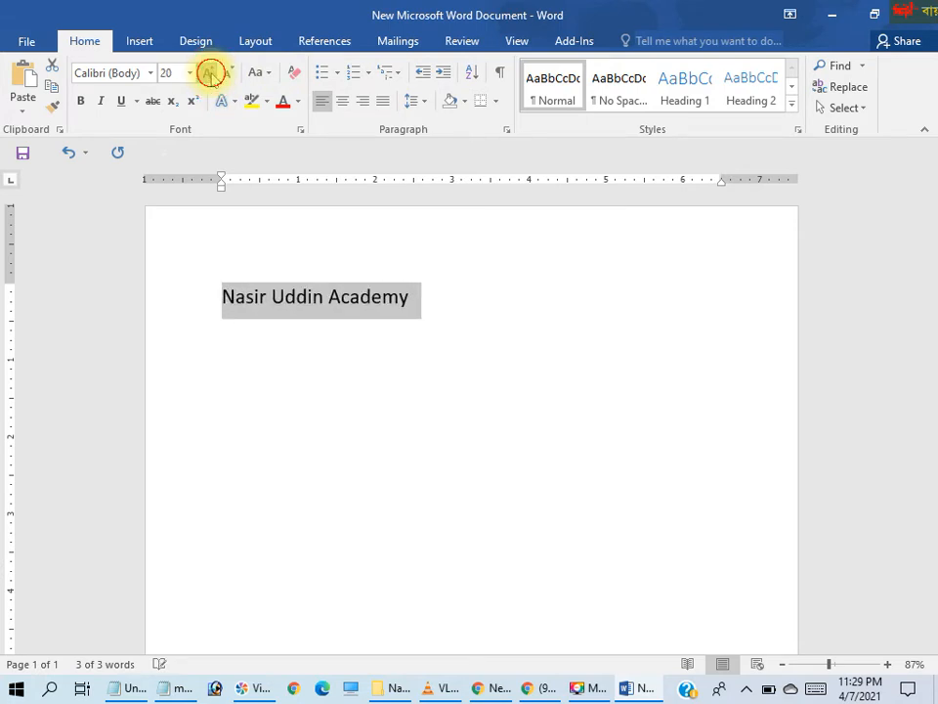
click(210, 73)
click(210, 74)
click(210, 73)
click(210, 74)
click(210, 73)
click(209, 74)
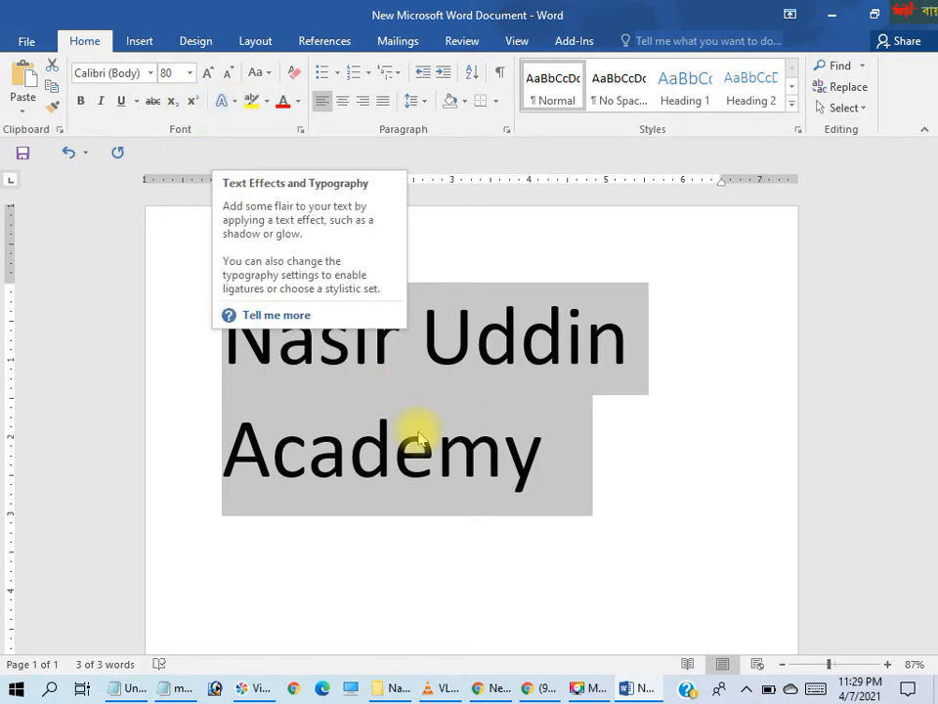
Apply the black text effect with a hard blue shadow to the title, and replace it with the blue gradient reflection effect
click(234, 102)
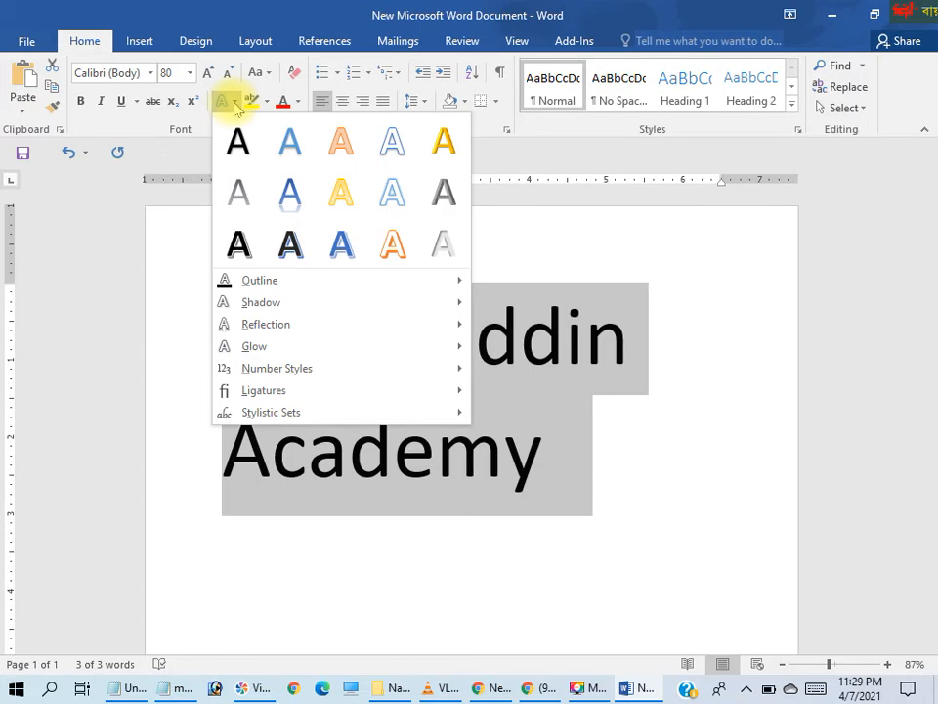
click(290, 243)
drag(290, 252, 581, 402)
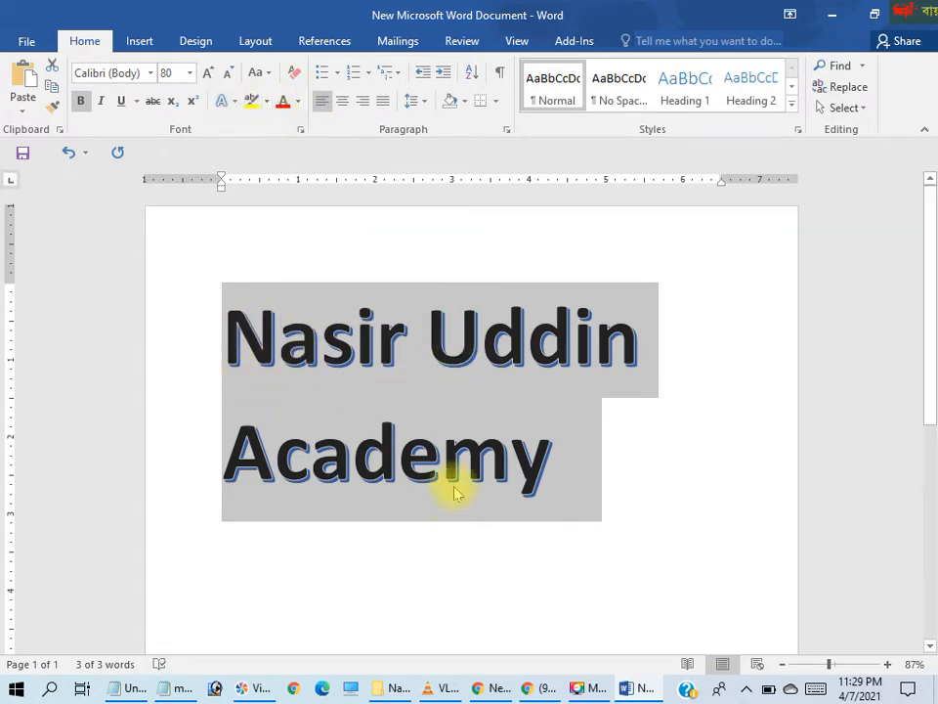
click(235, 100)
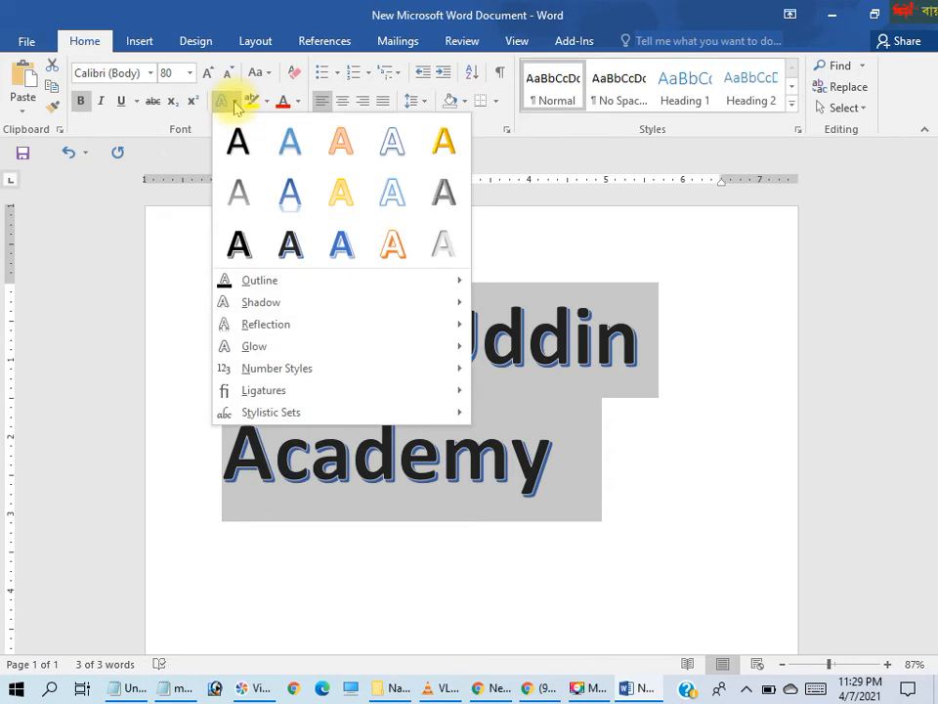
click(290, 193)
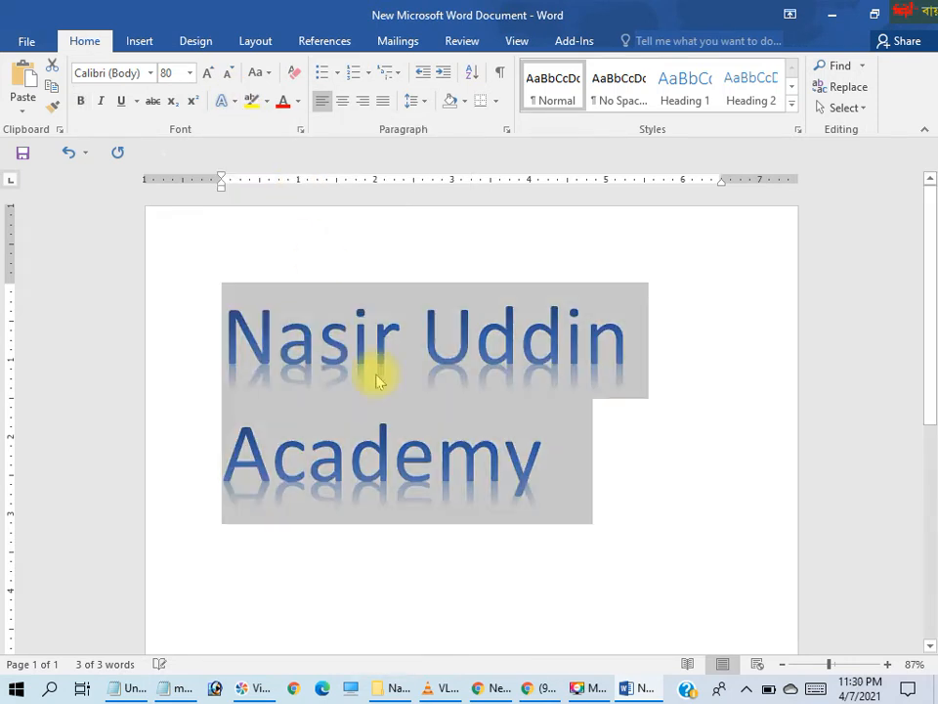
Highlight the whole title in red and replace that with a dark green highlight
click(266, 100)
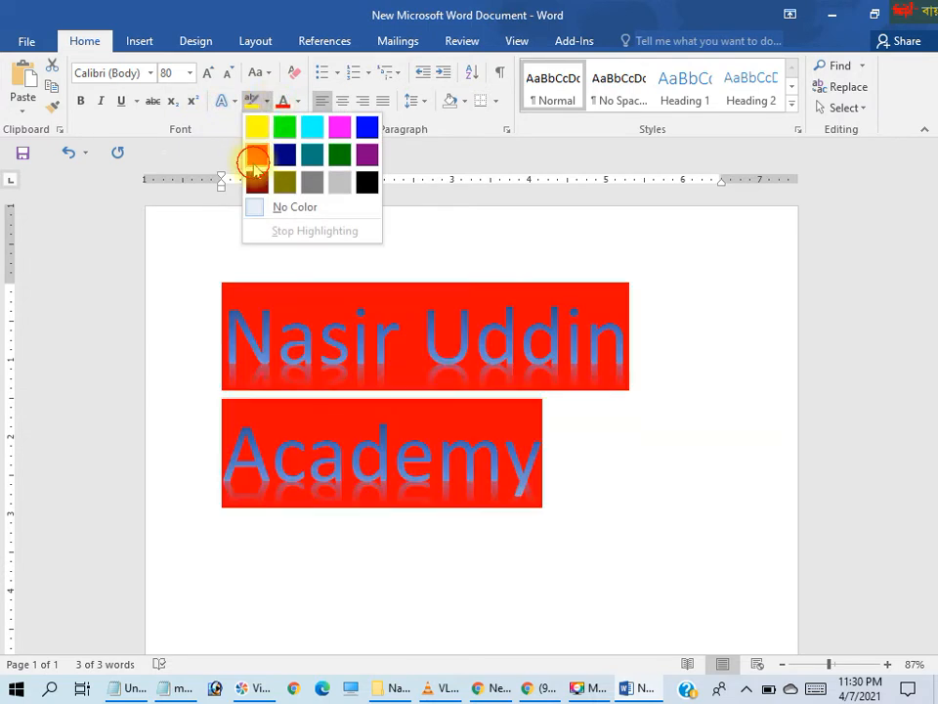
click(255, 152)
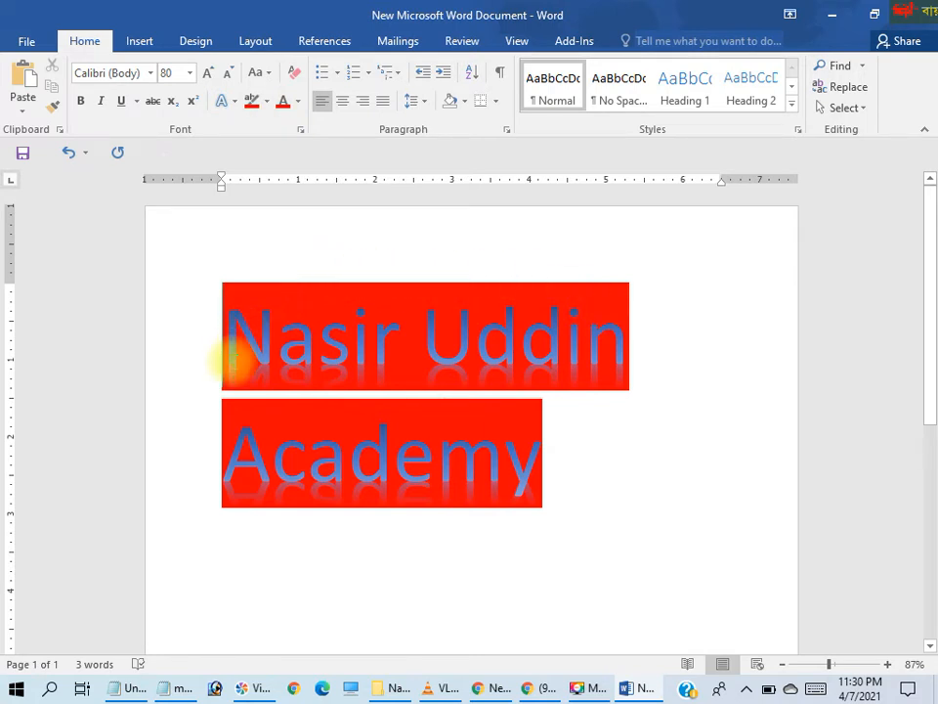
click(266, 107)
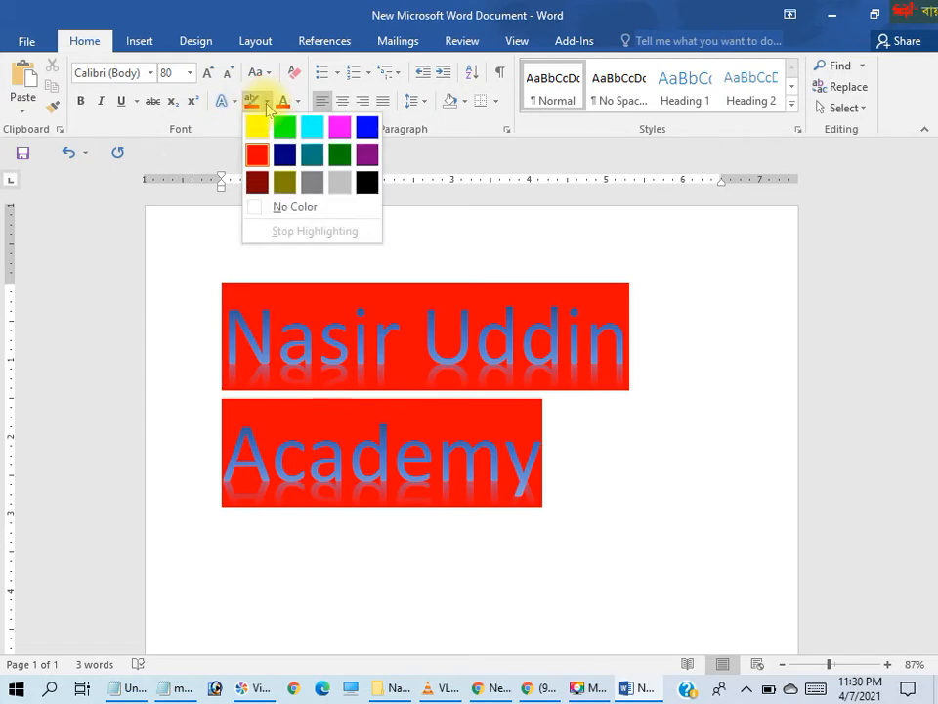
click(284, 152)
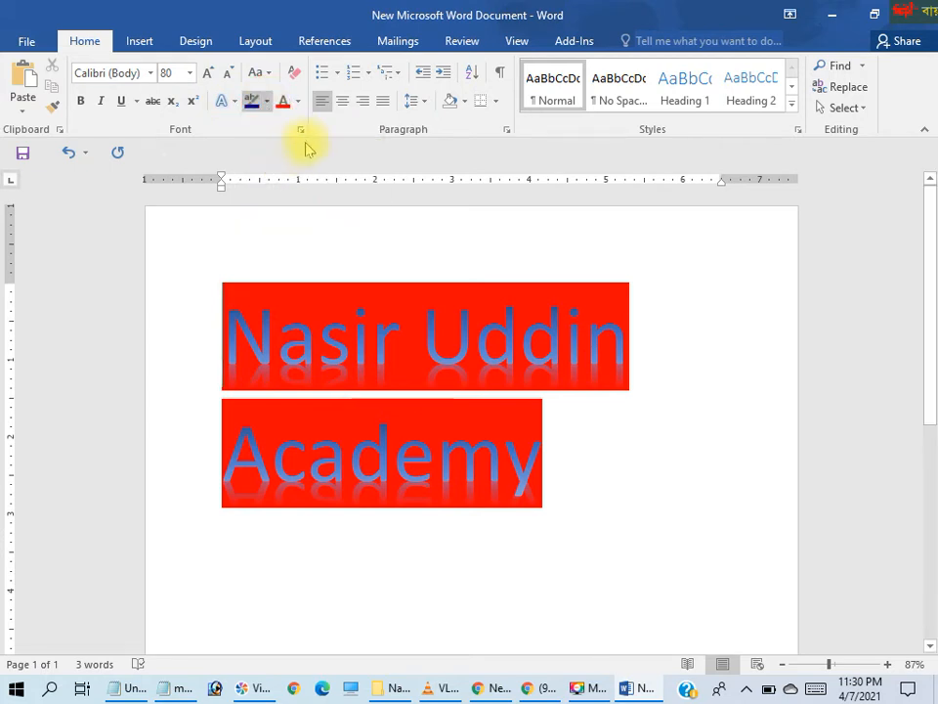
click(267, 101)
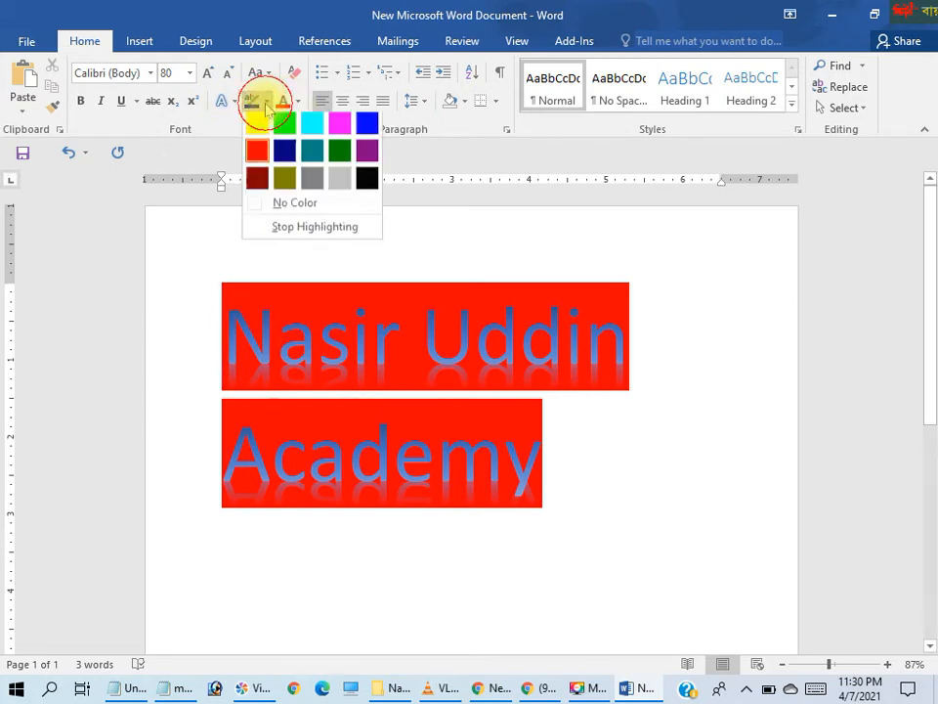
click(340, 155)
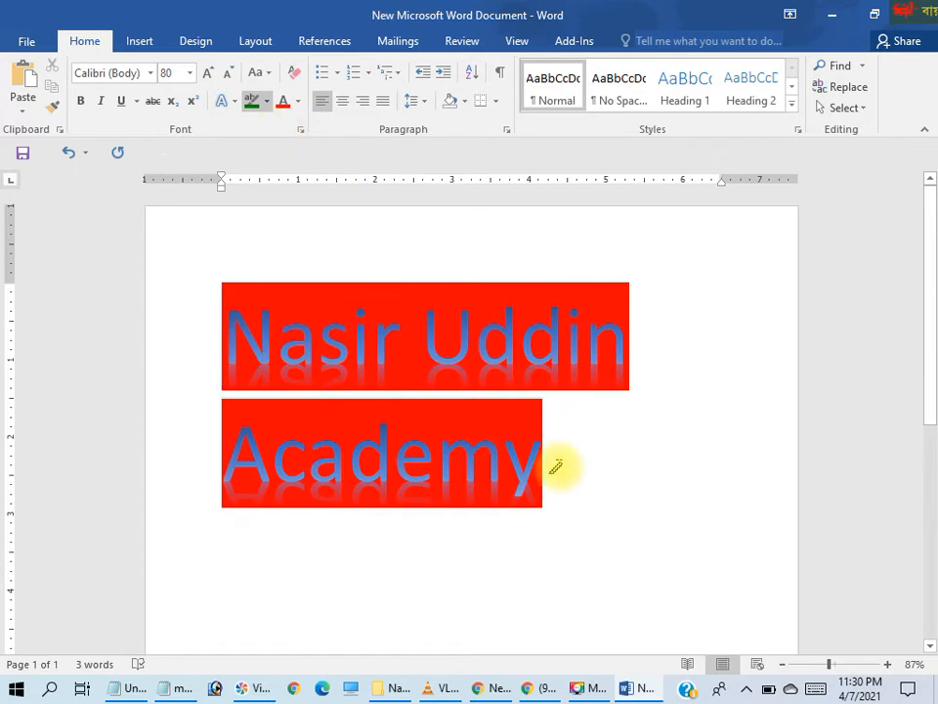
mouse_move(555, 467)
mouse_down()
mouse_move(493, 404)
mouse_move(346, 408)
mouse_move(255, 308)
mouse_move(230, 202)
mouse_up()
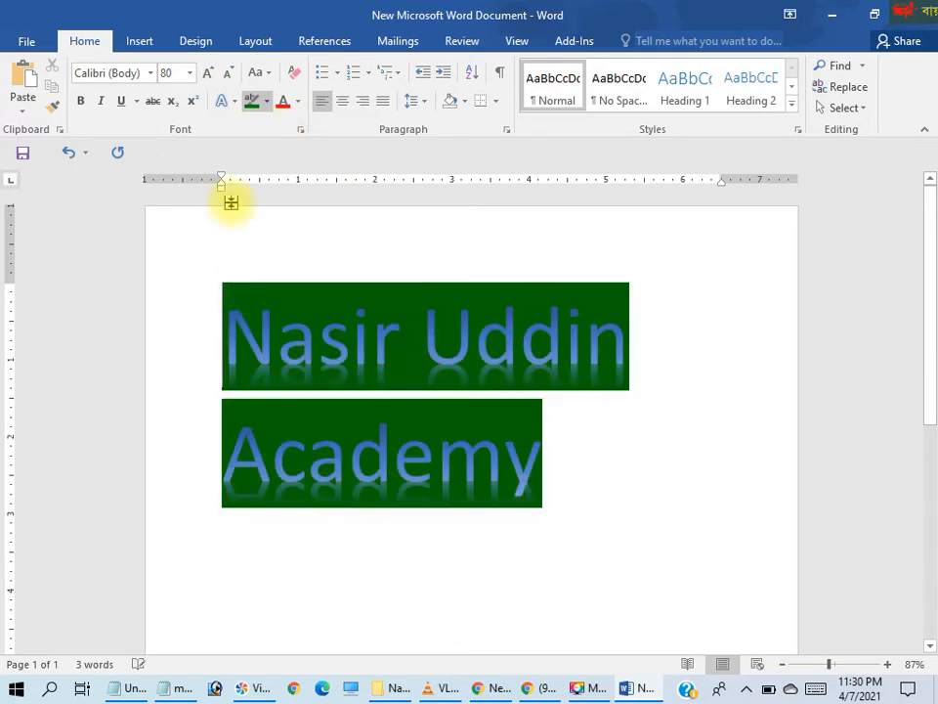
click(267, 101)
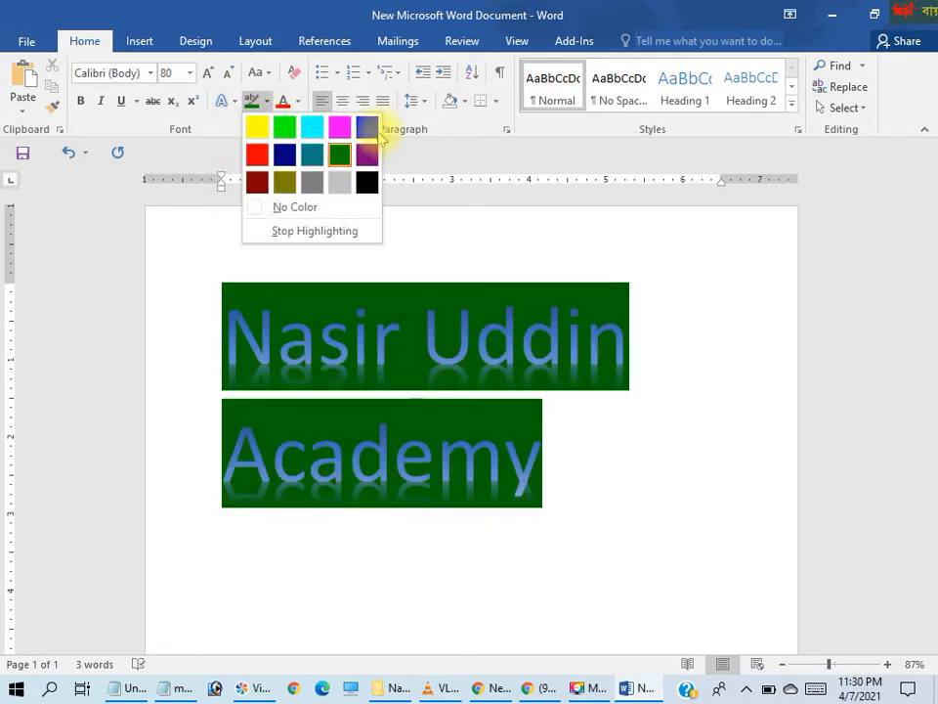
click(373, 133)
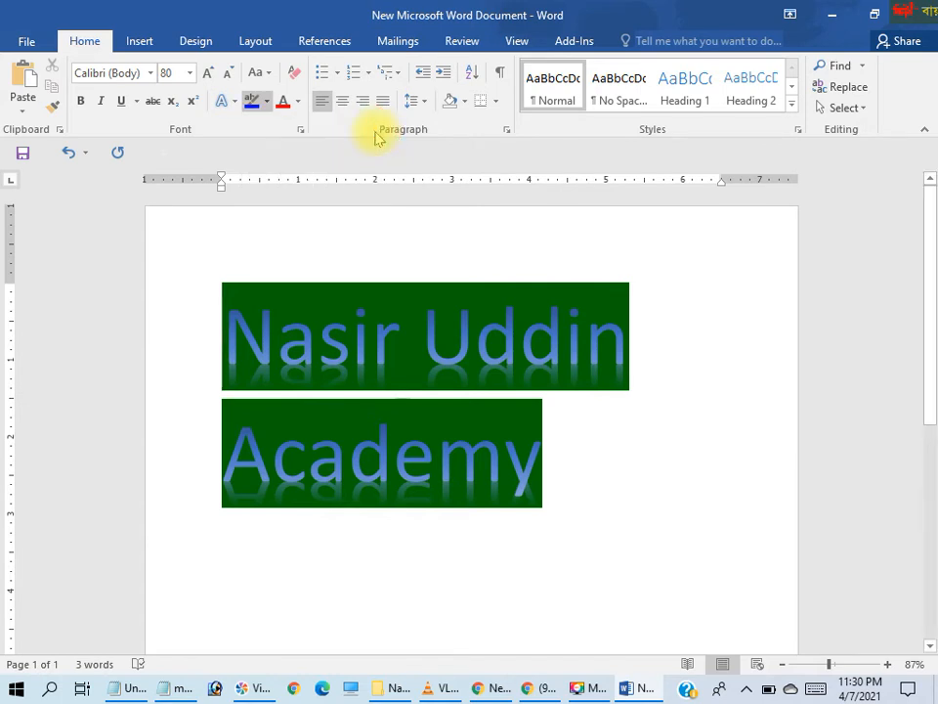
click(302, 102)
click(635, 676)
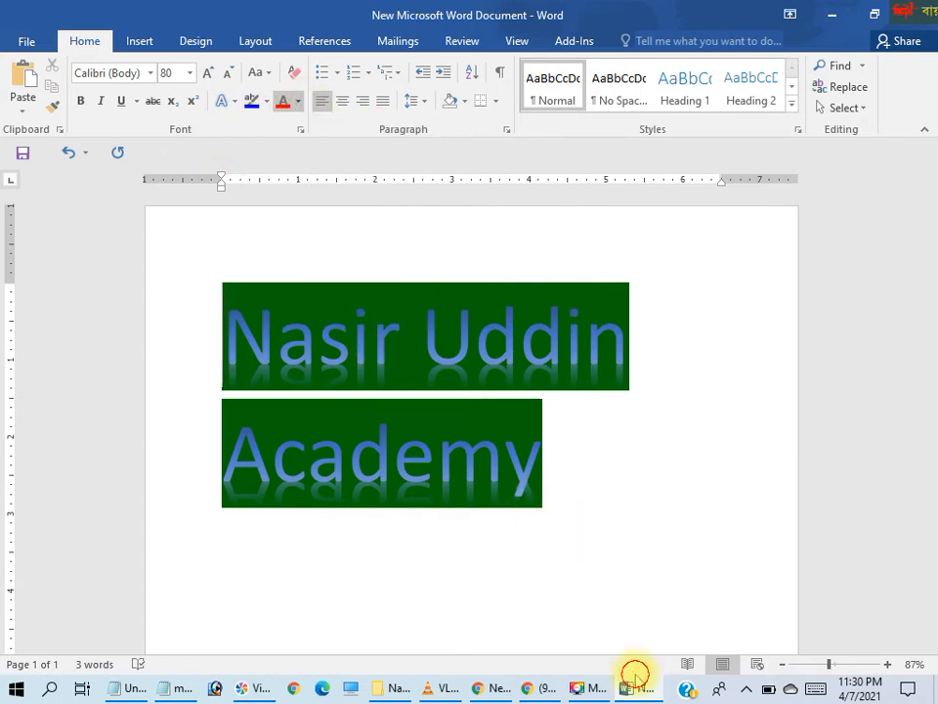
Clear the text formatting of the highlighted title with the cursor placed at its end
click(588, 524)
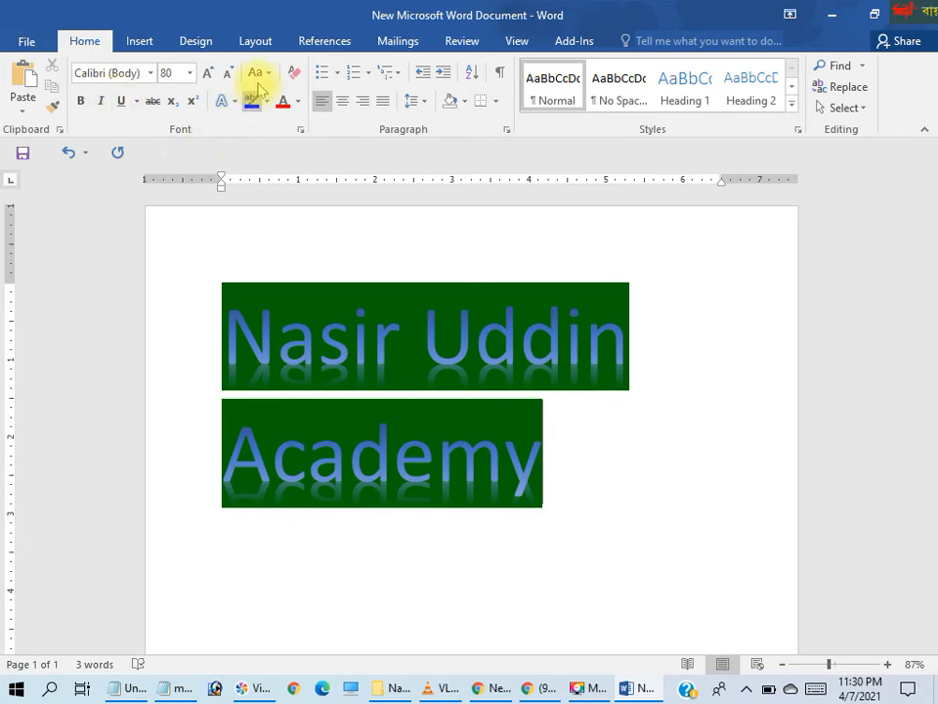
click(293, 73)
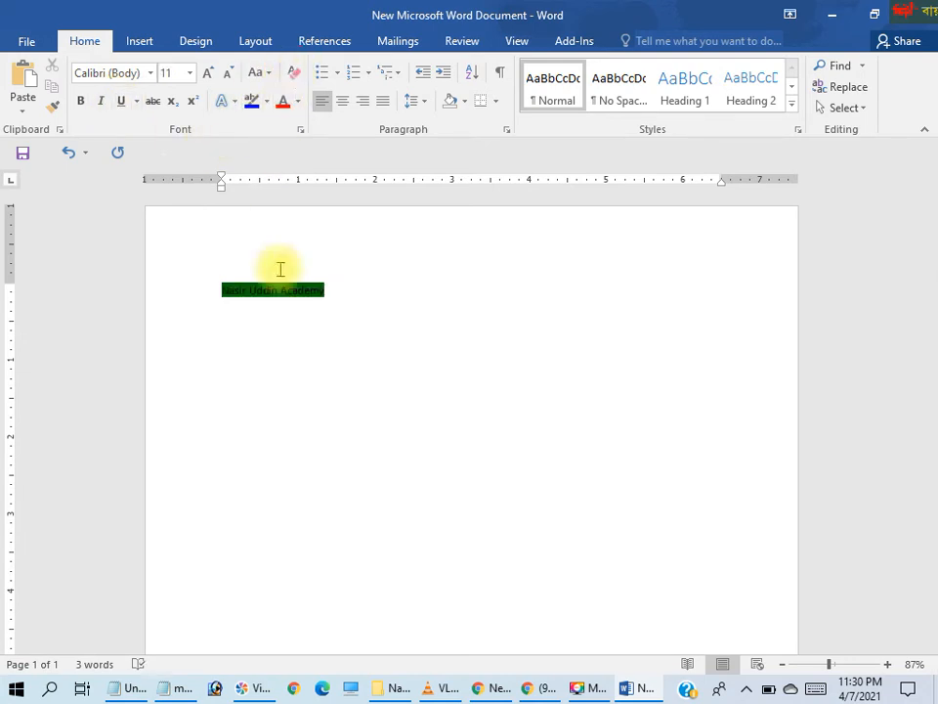
click(208, 73)
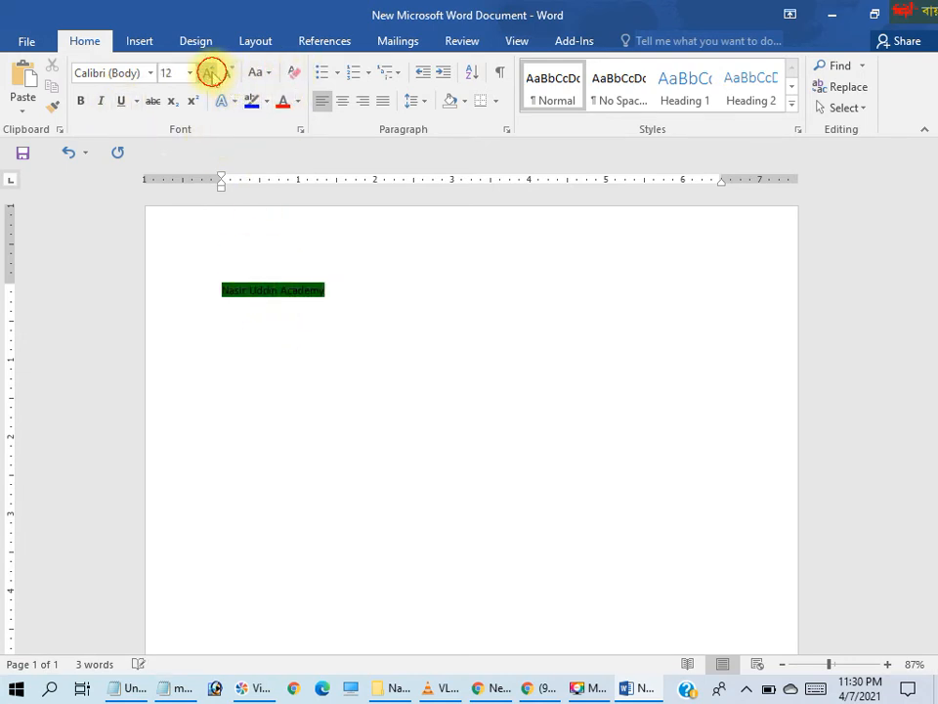
click(208, 72)
click(208, 72)
click(208, 73)
click(209, 72)
click(208, 72)
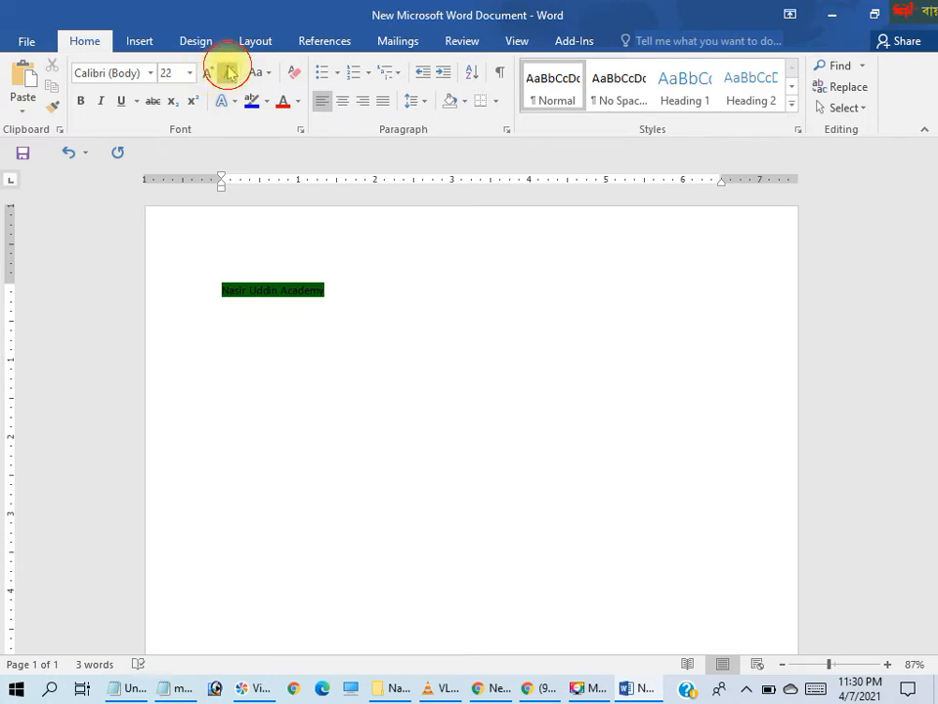
click(226, 72)
Select the small highlighted title and increase its font size stepwise to 24
drag(356, 289, 188, 283)
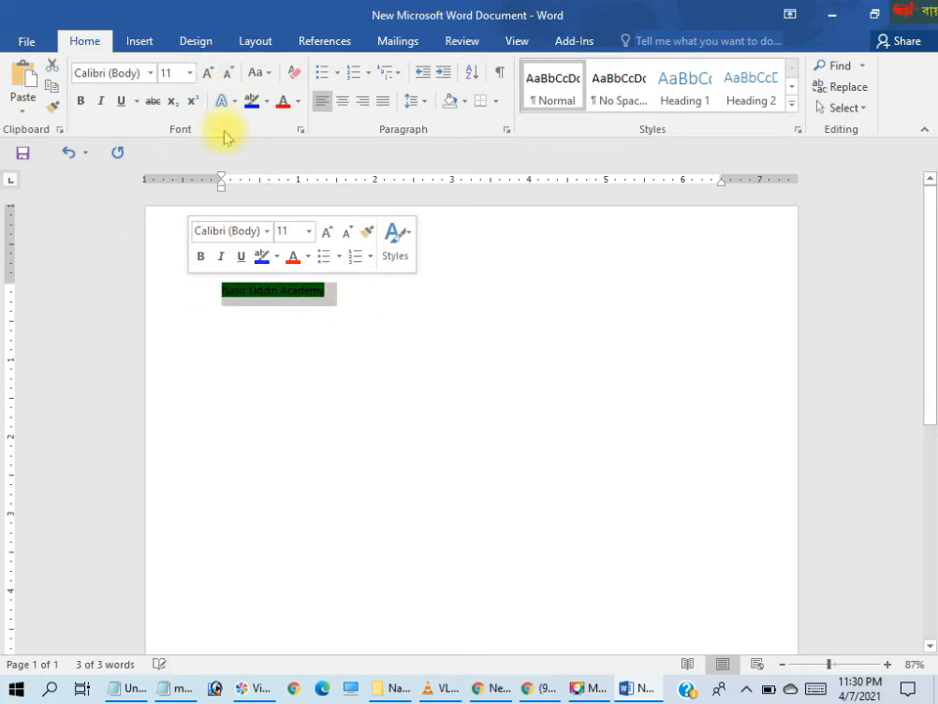
double_click(210, 71)
double_click(209, 72)
click(209, 72)
double_click(209, 71)
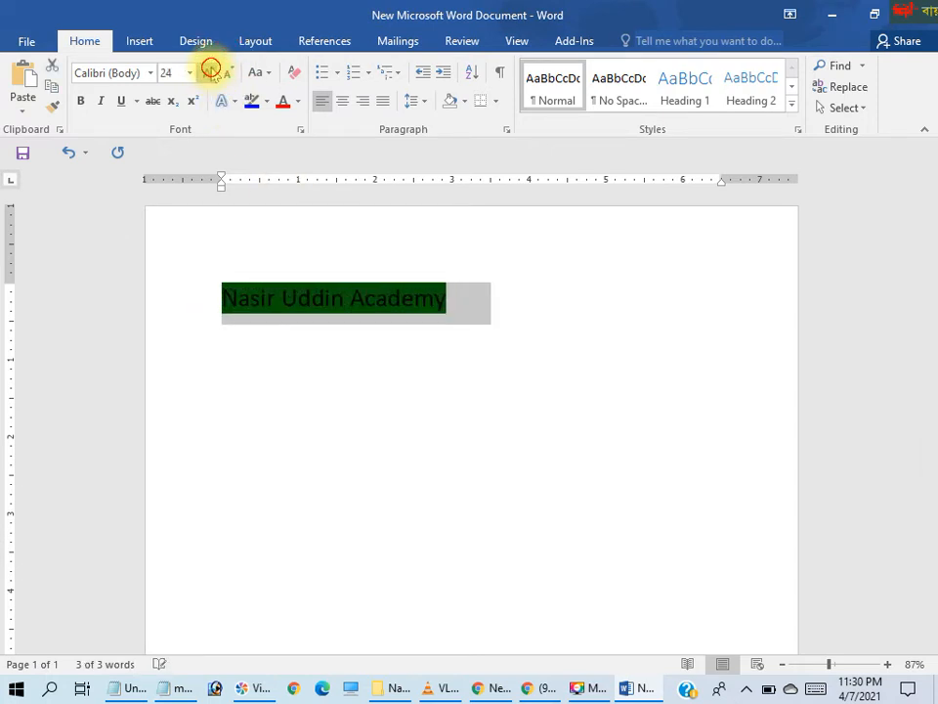
Increase the font size of the selected highlighted title stepwise to 48
double_click(209, 71)
click(209, 71)
click(209, 72)
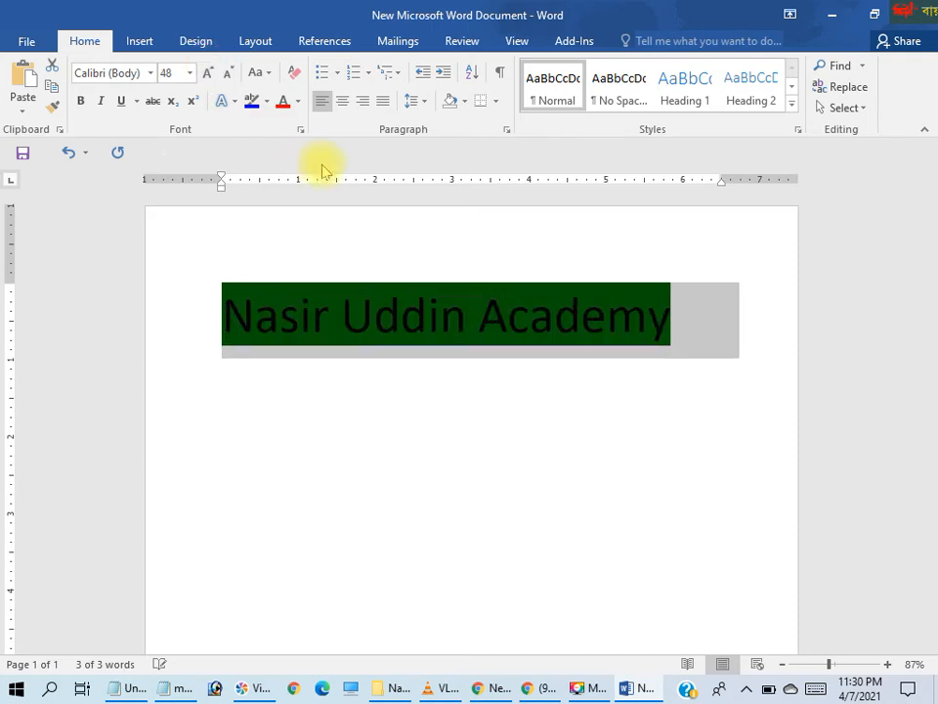
Colour the highlighted title's text red, change it to dark blue and finally purple, and deselect it
click(298, 104)
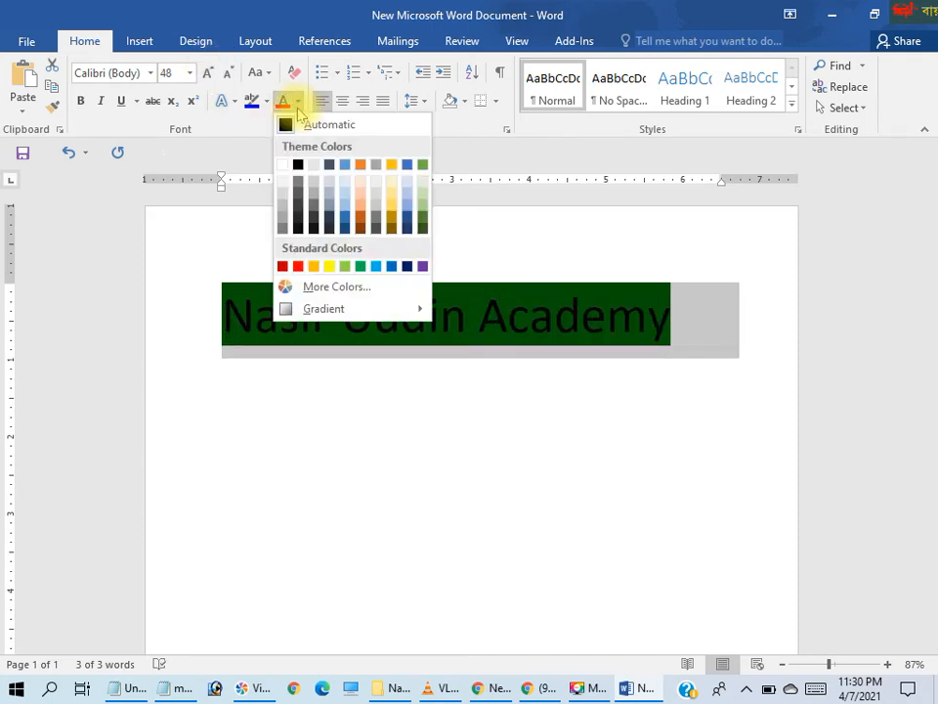
click(298, 266)
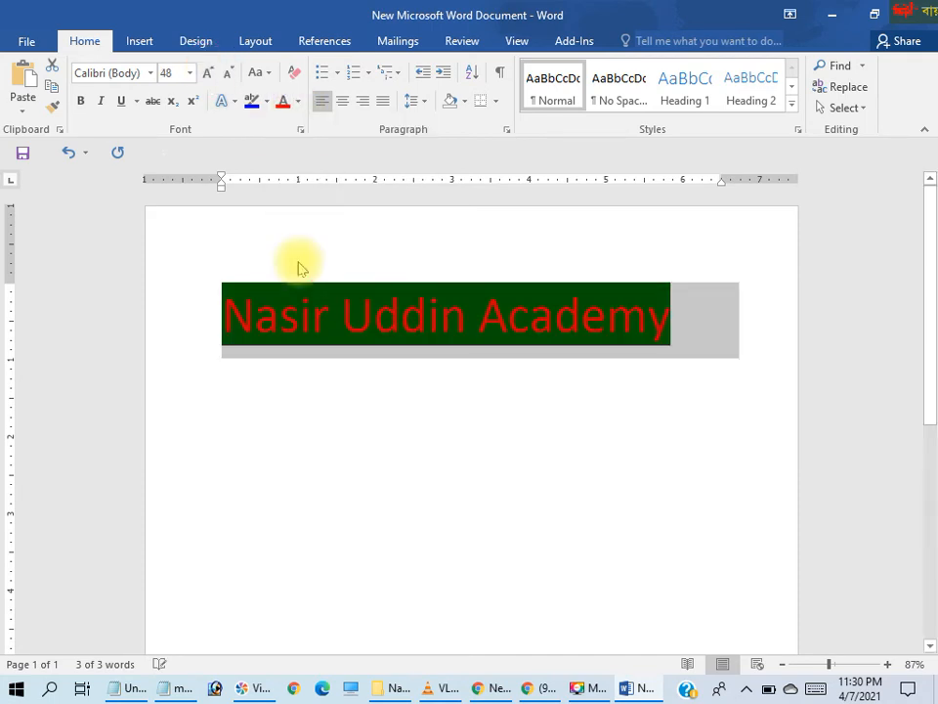
click(298, 101)
click(410, 265)
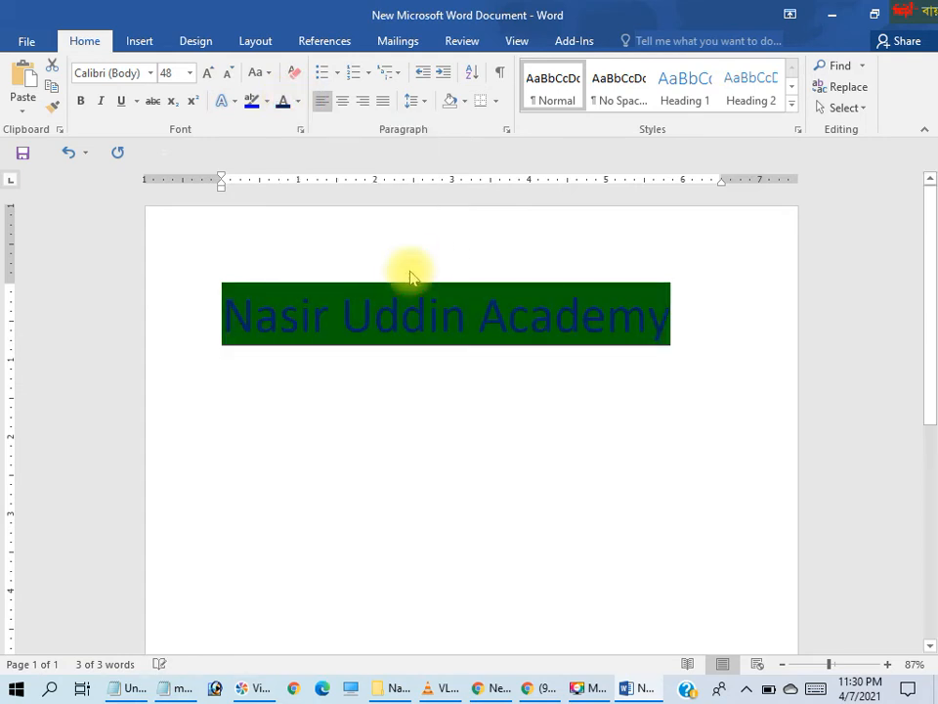
click(296, 100)
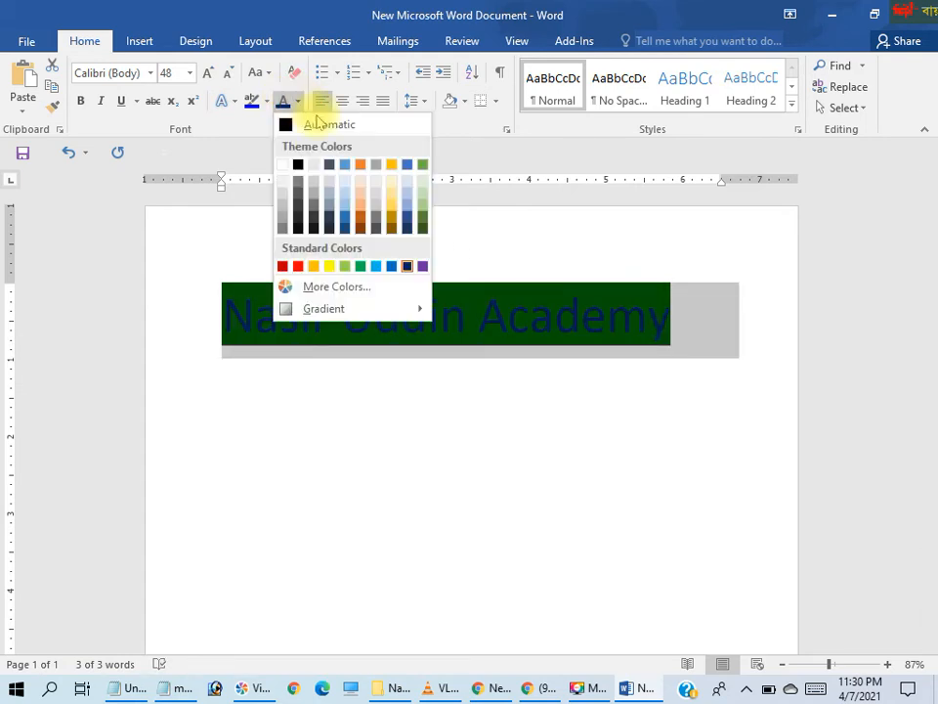
click(422, 266)
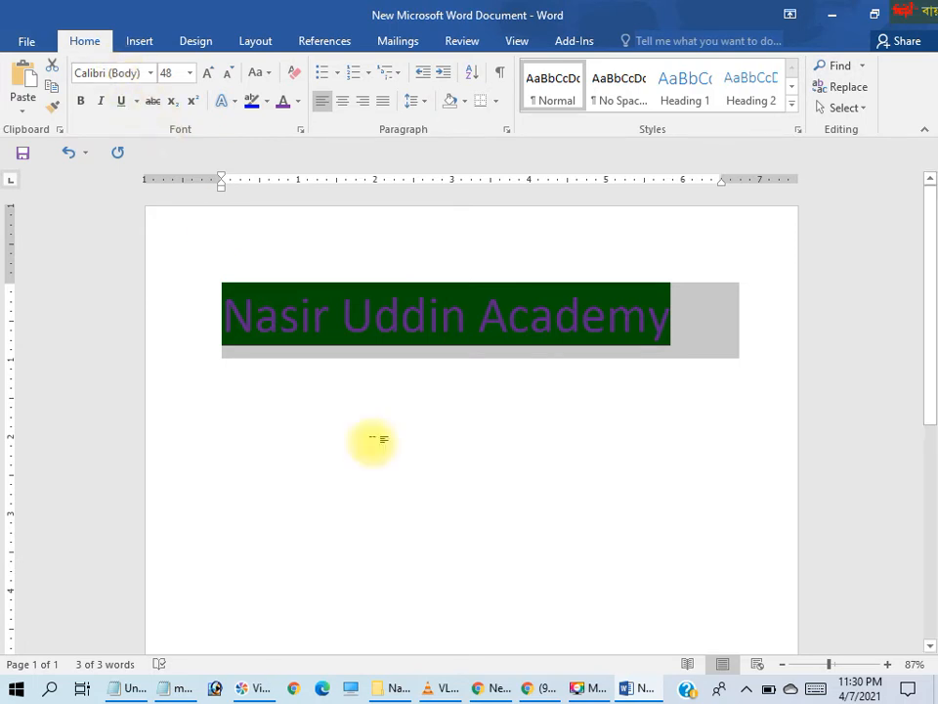
click(374, 437)
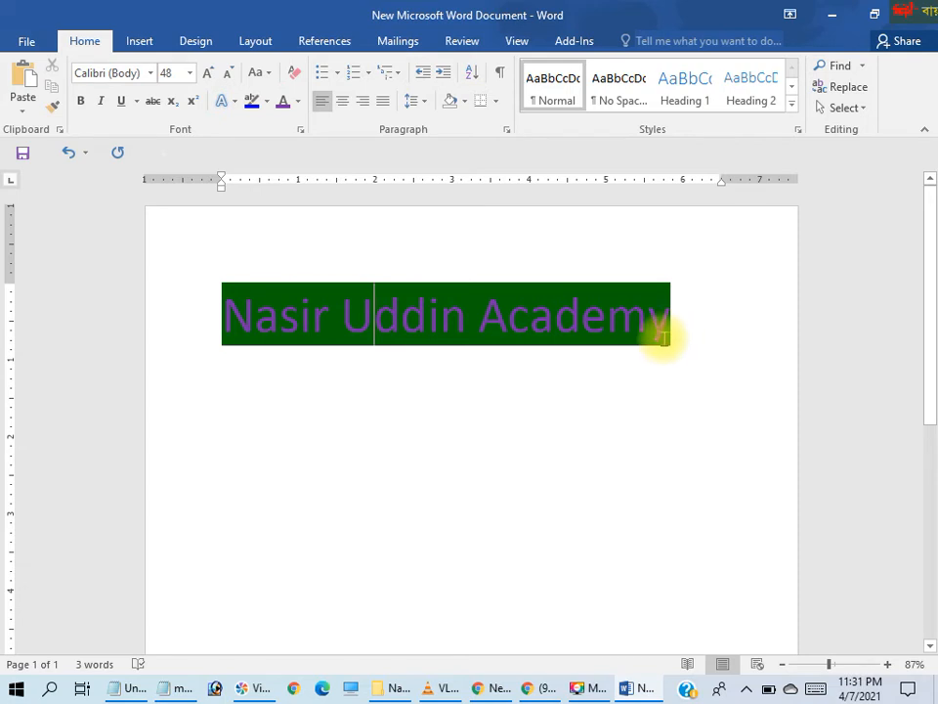
Try the left, centre and right alignments on the title paragraph, ending with justified alignment
click(326, 101)
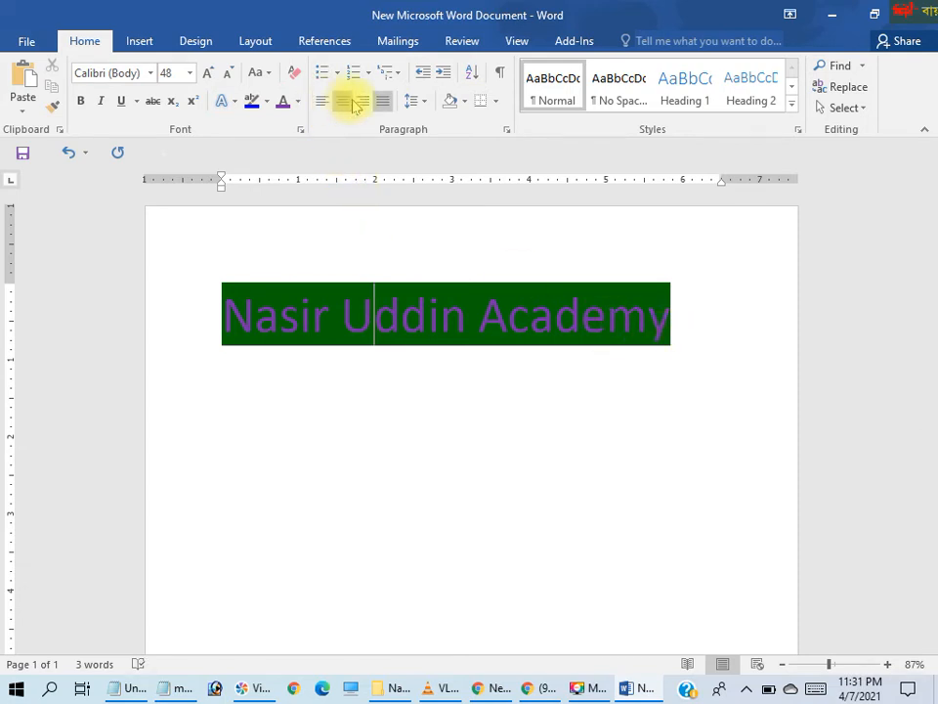
click(342, 102)
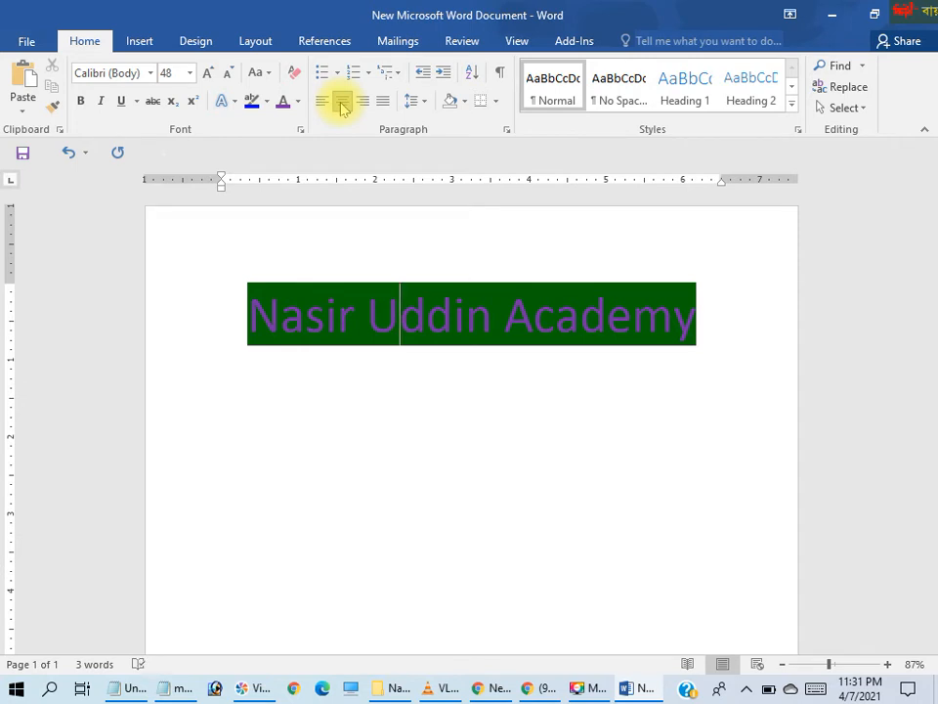
click(361, 102)
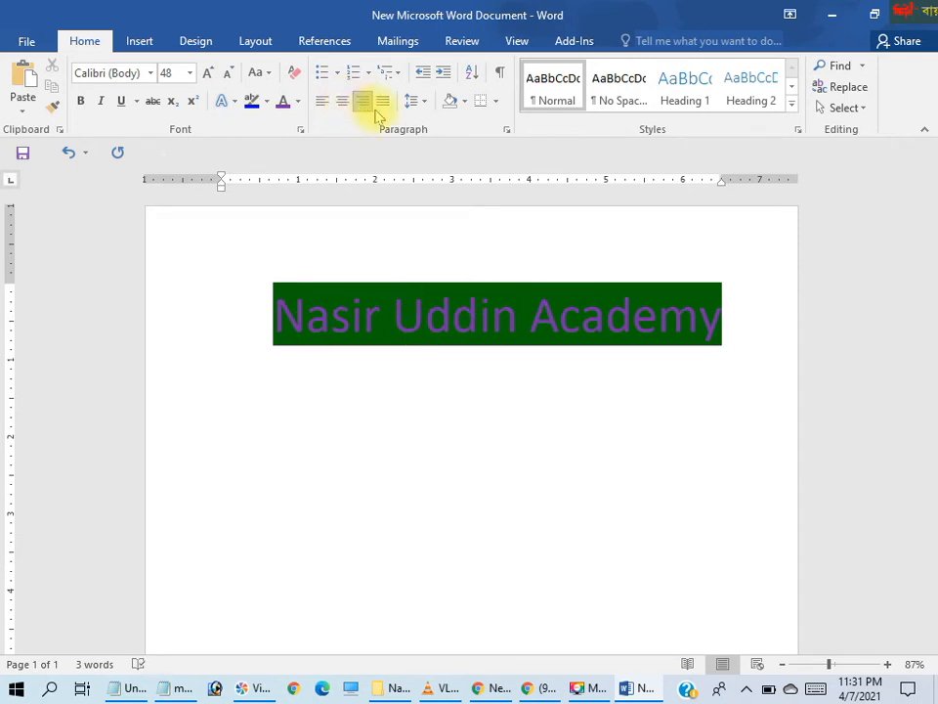
click(382, 105)
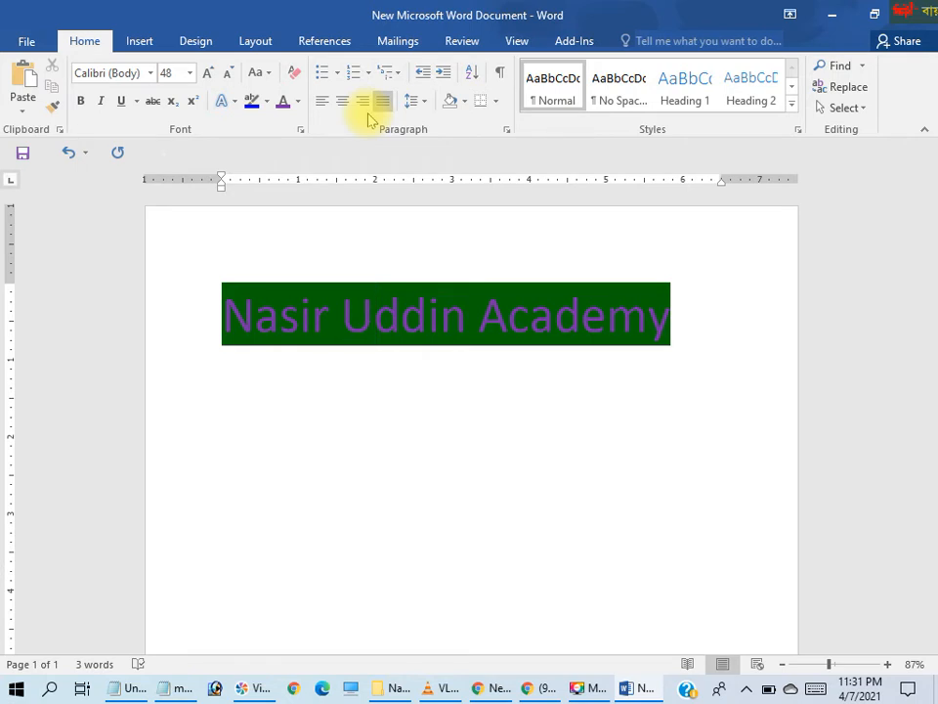
click(404, 389)
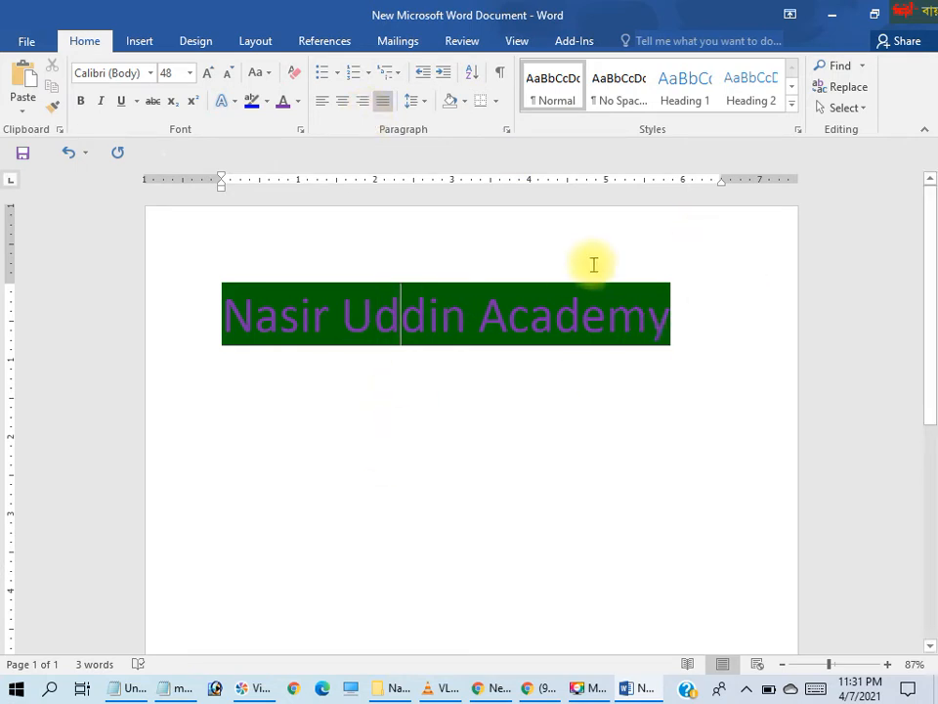
Select the whole highlighted title and delete it, leaving the page empty
click(675, 335)
click(178, 258)
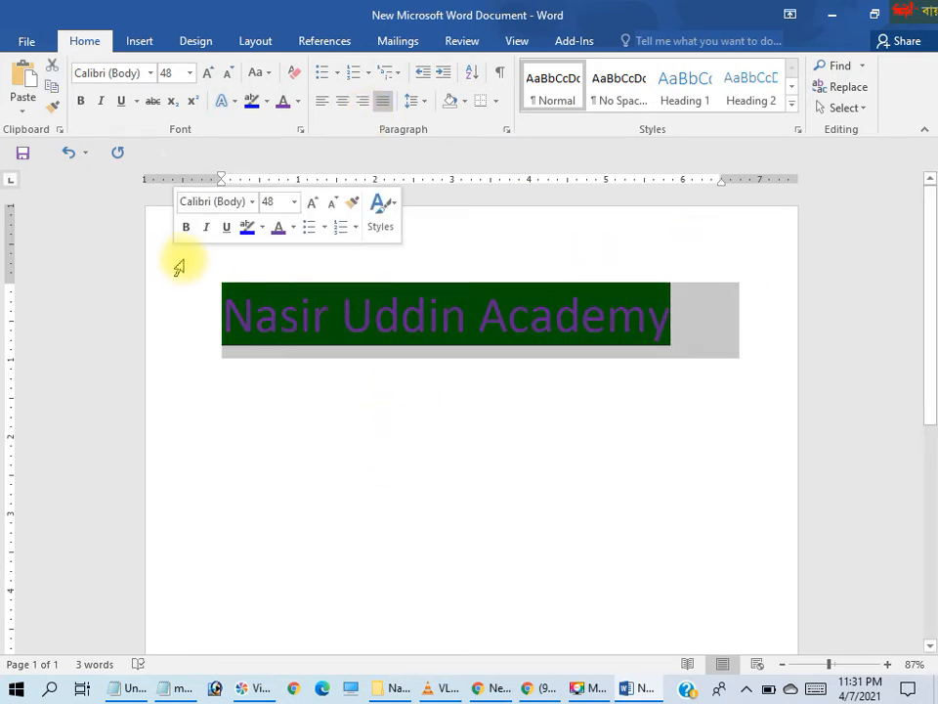
key(Delete)
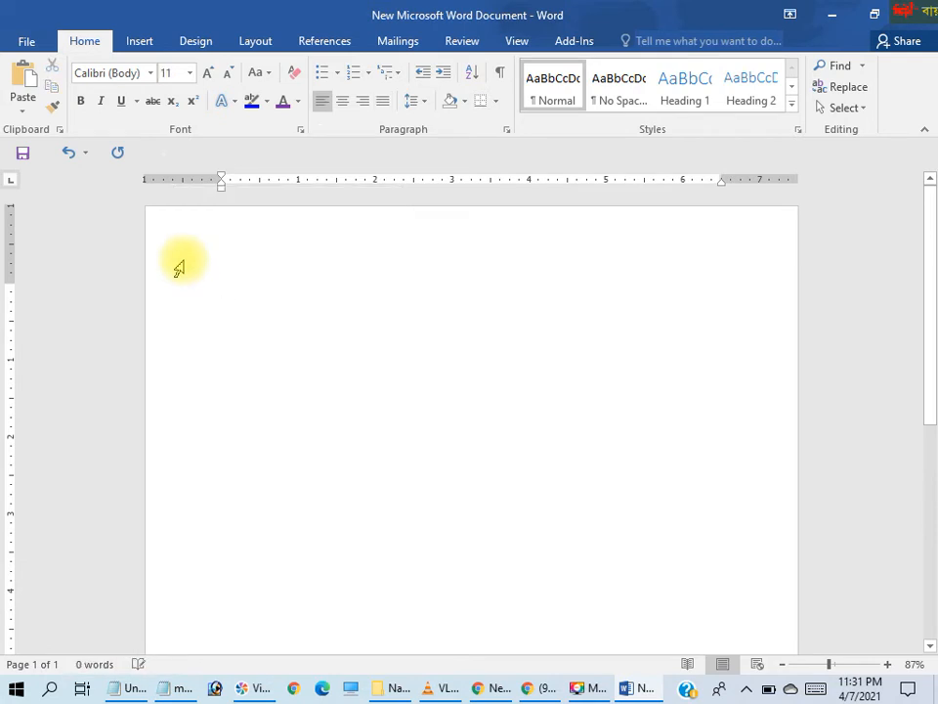
right_click(285, 279)
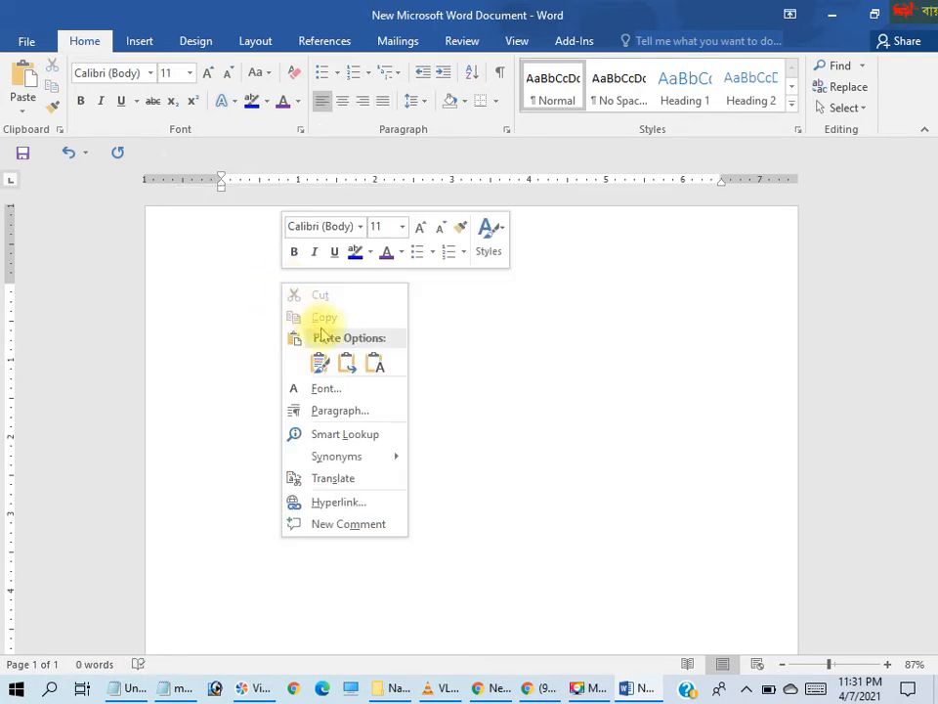
click(522, 450)
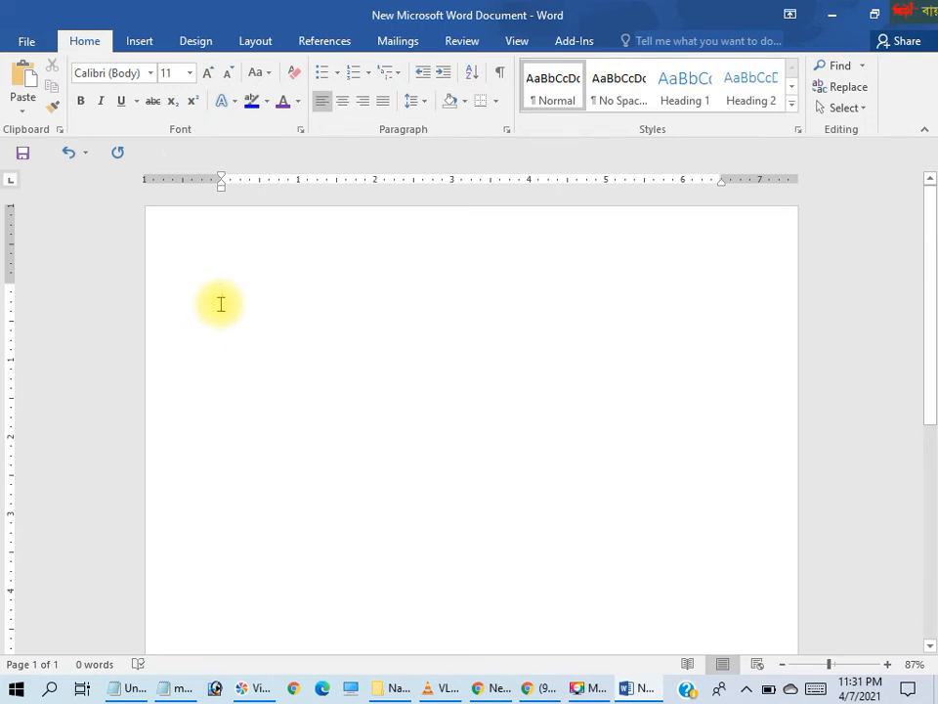
Enter the academy's name as a new title on the empty page and set its font size to 28
text(Nasir uddi)
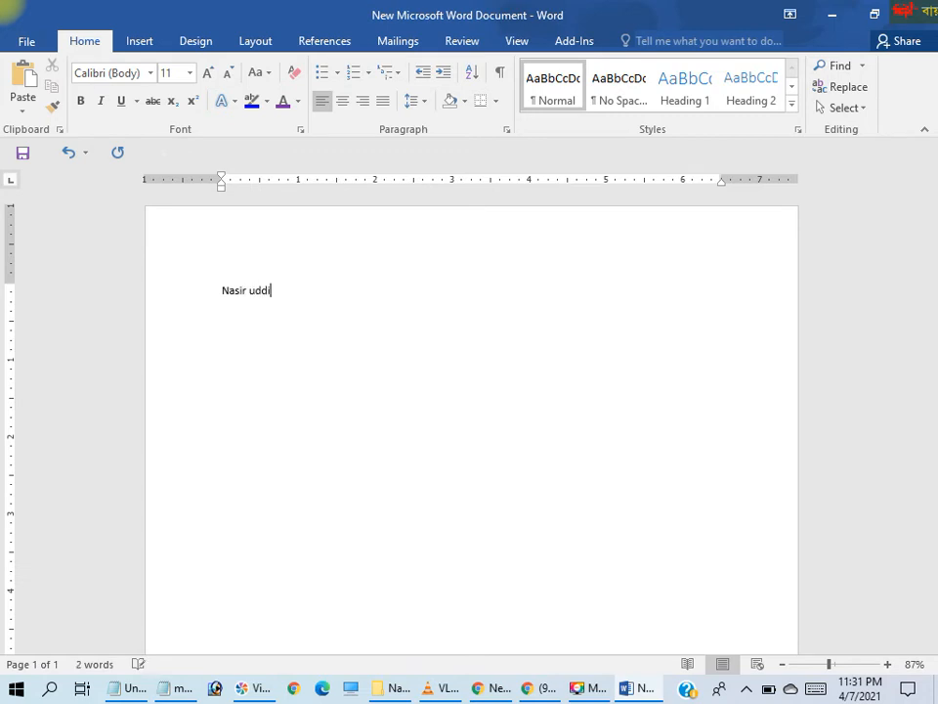
text(academy)
drag(326, 298, 191, 275)
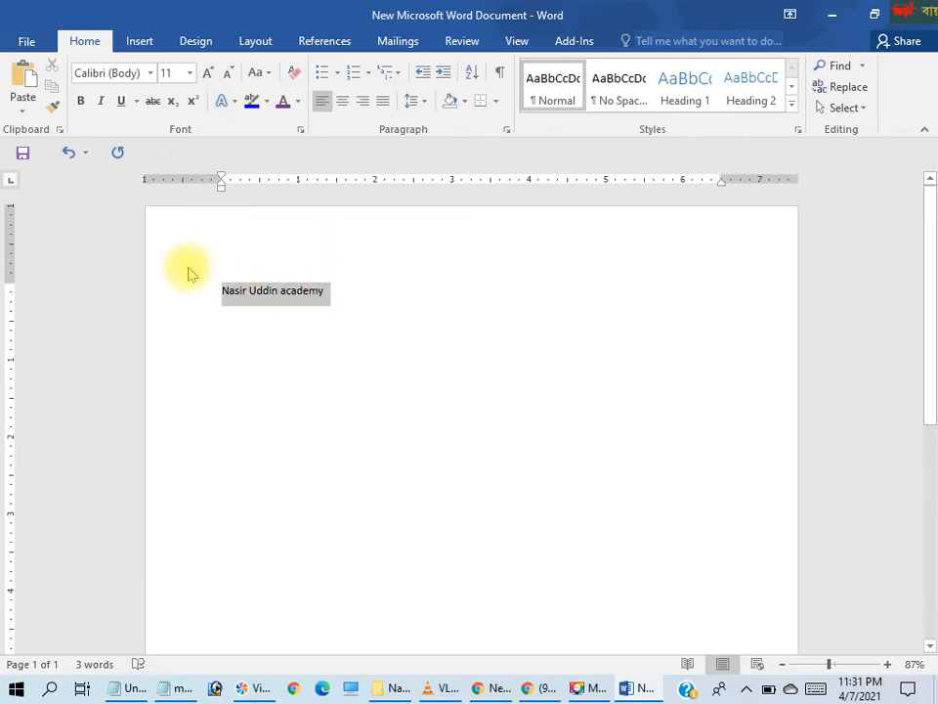
click(191, 71)
click(169, 300)
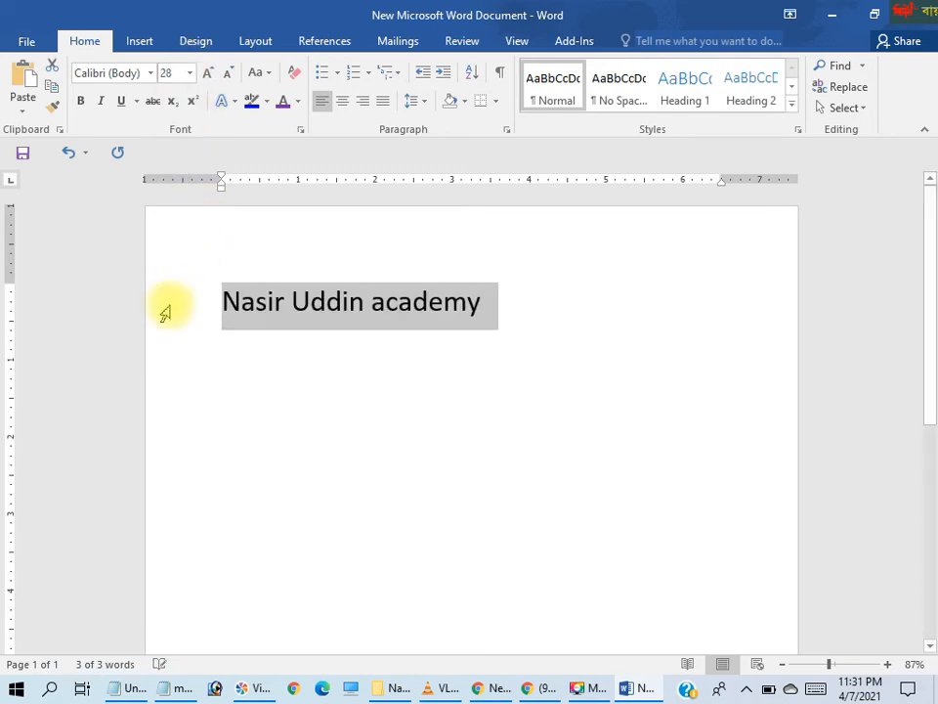
Change the selected title's letter case to Capitalize Each Word
click(264, 74)
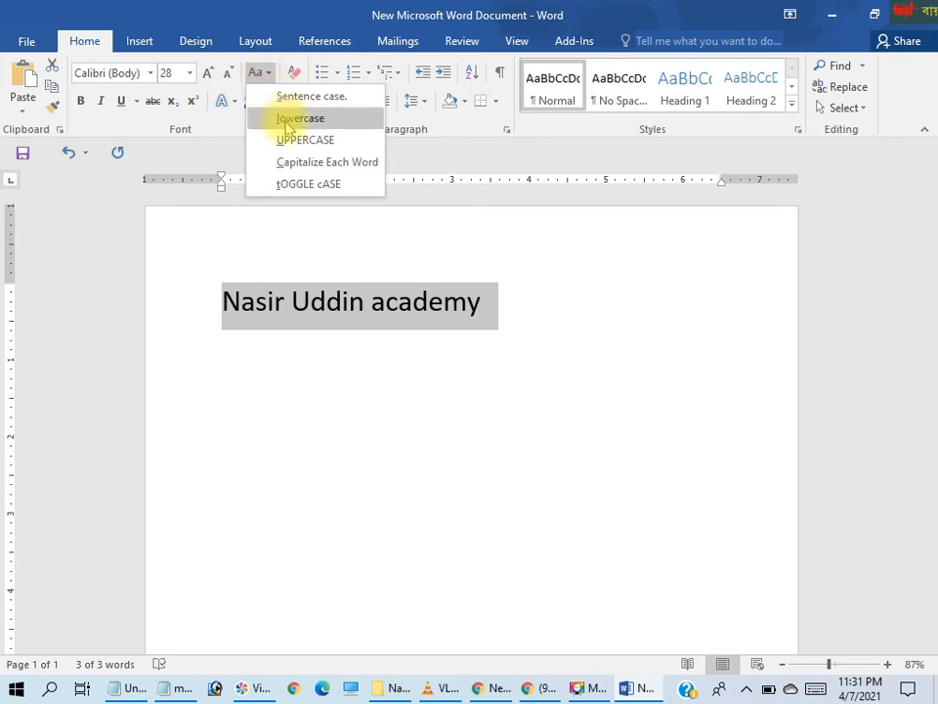
click(304, 162)
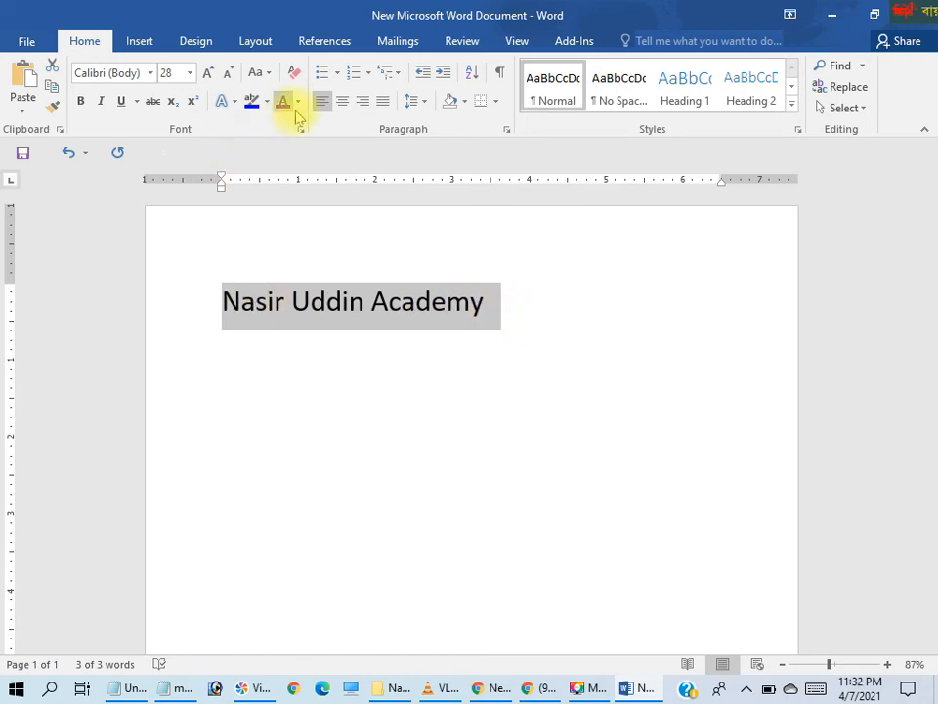
click(262, 75)
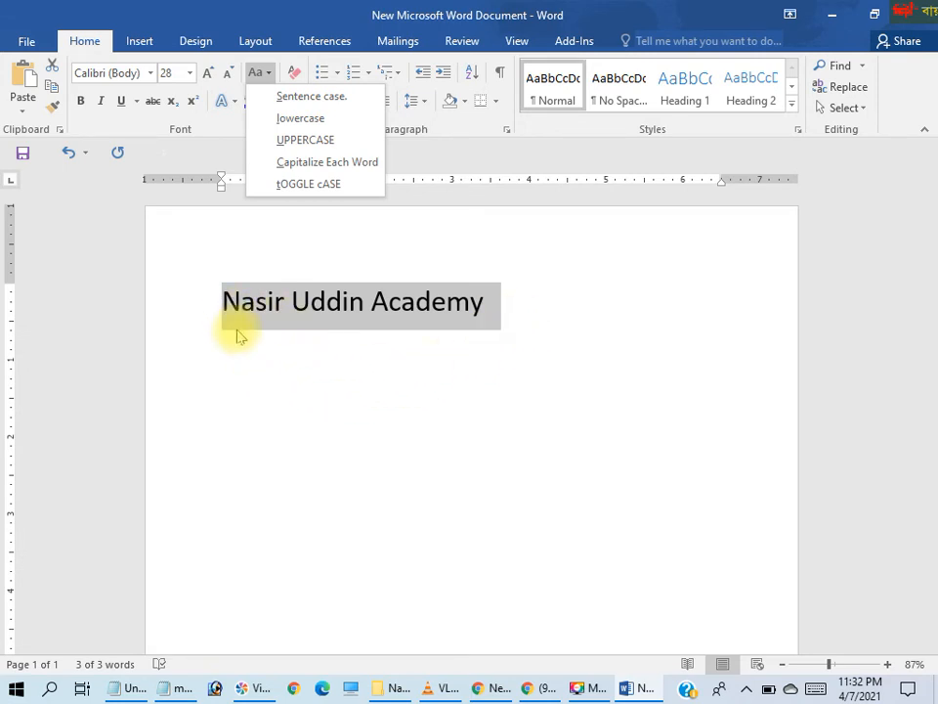
click(503, 439)
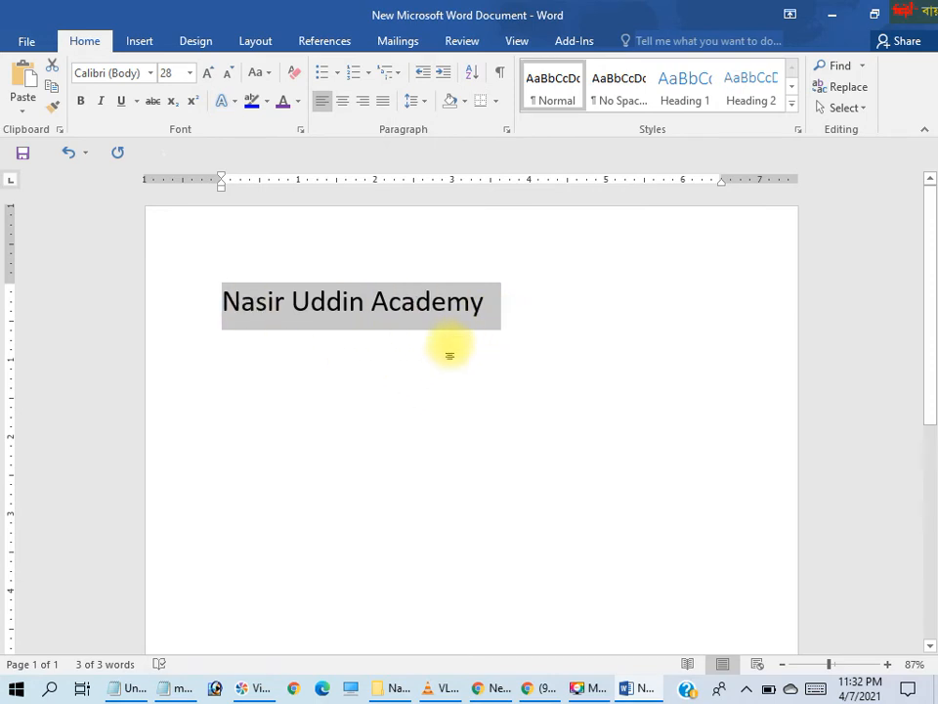
Colour only the last two letters of the title, "my", red
click(515, 312)
drag(502, 304, 448, 301)
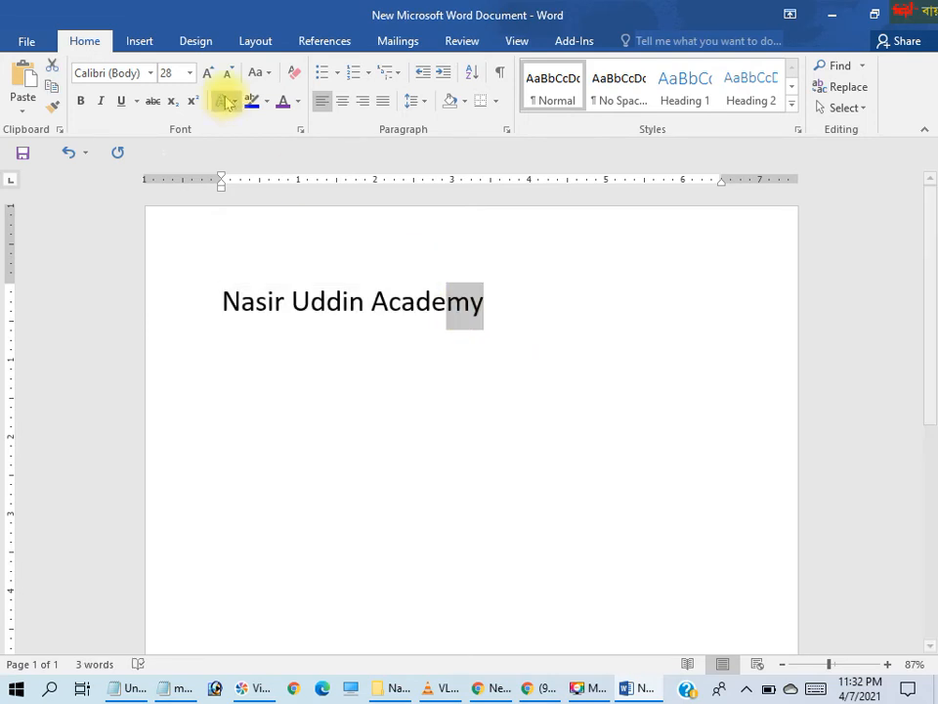
click(299, 101)
click(298, 266)
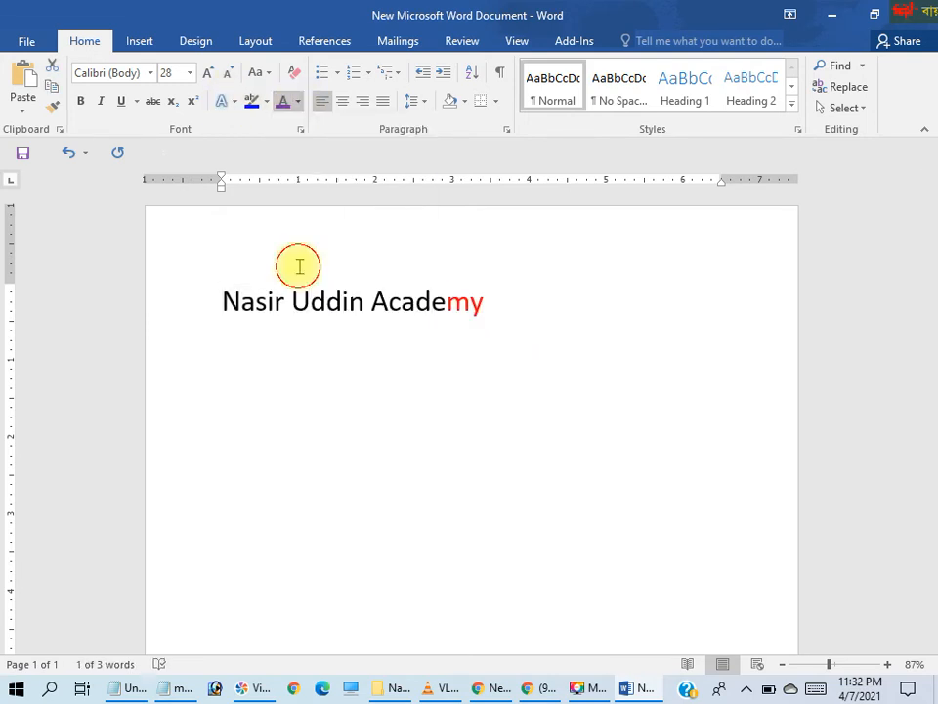
Select the entire title and colour all of its text red
drag(500, 311, 207, 294)
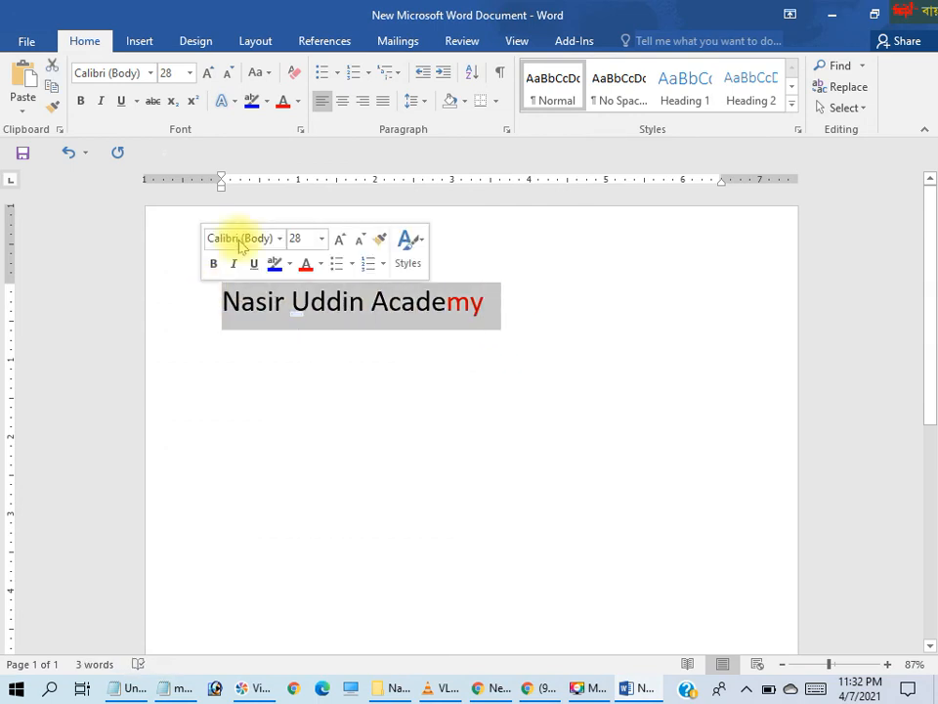
click(298, 101)
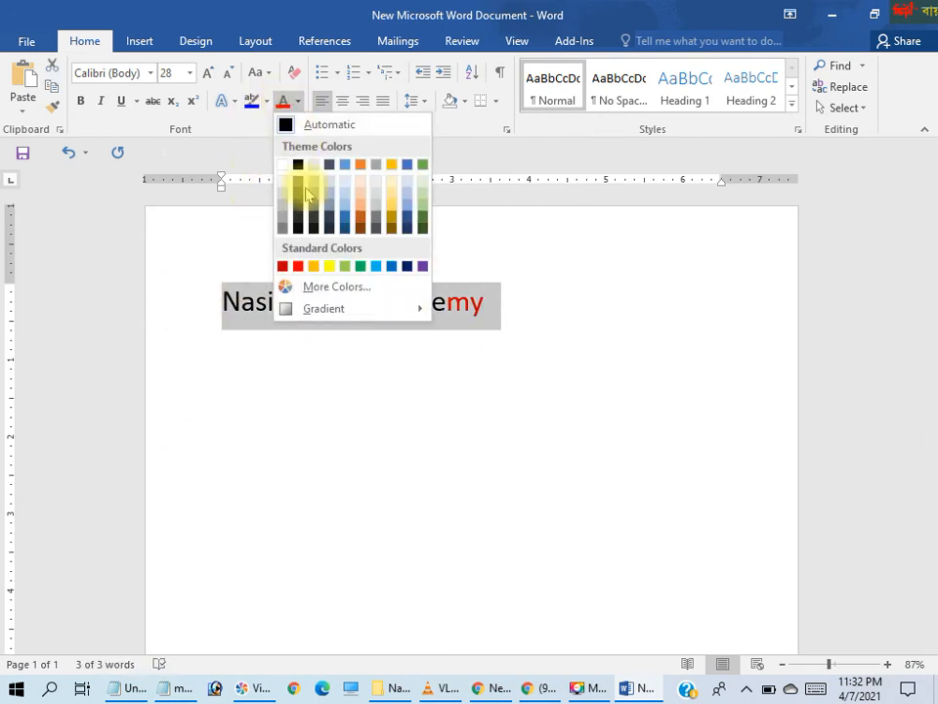
click(299, 267)
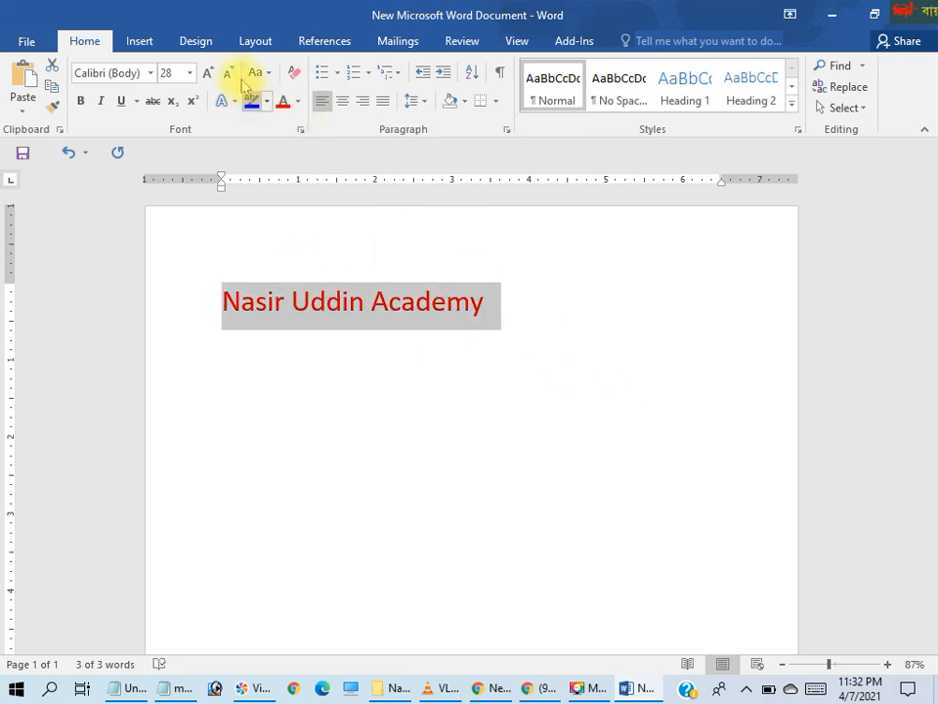
Enlarge the red title's font size stepwise to 72, reduce it to 48, and deselect the title
click(209, 73)
click(210, 73)
click(209, 73)
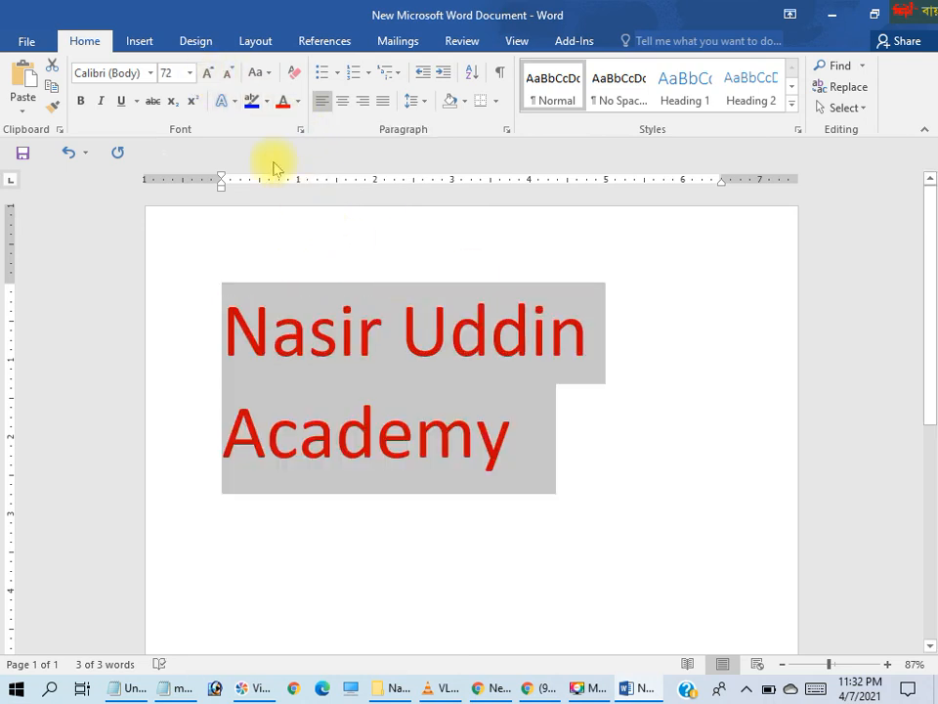
click(225, 74)
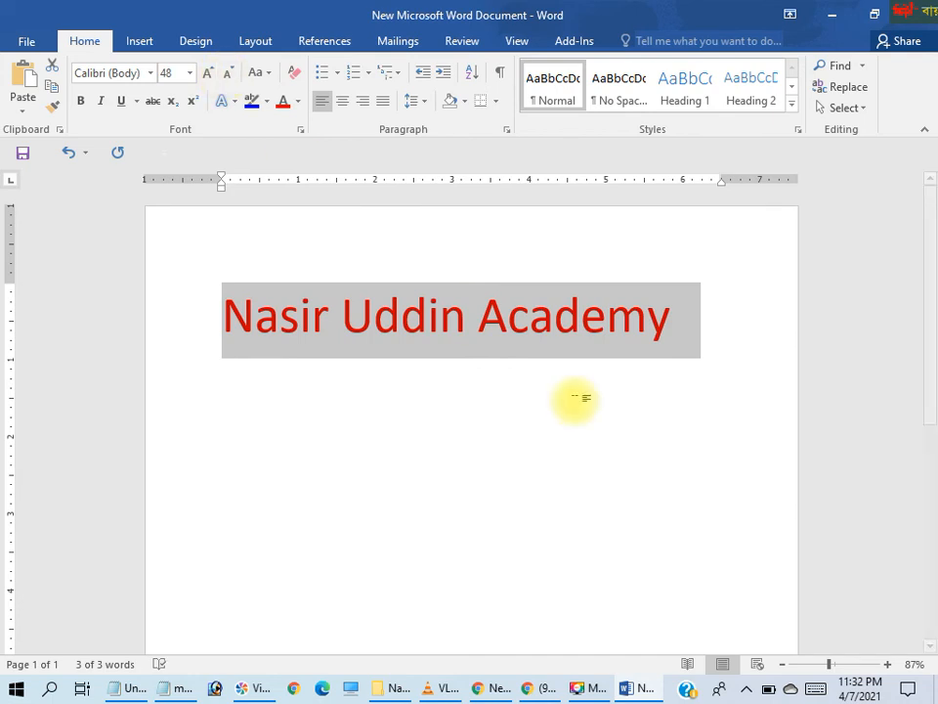
click(555, 393)
Copy the red title and paste two duplicates of it on the lines below
drag(672, 335, 216, 340)
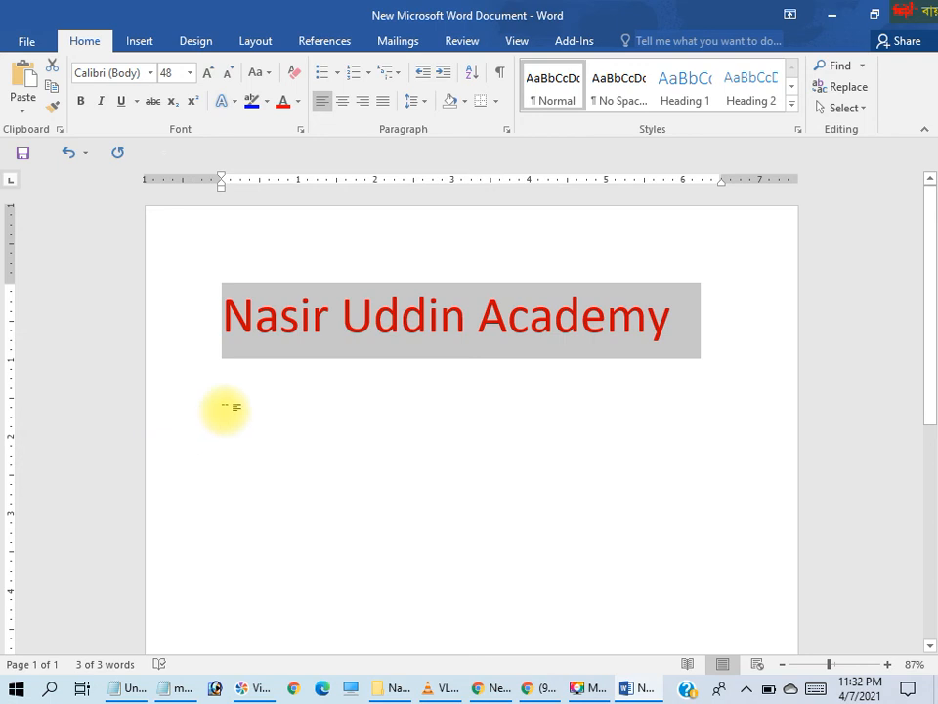
click(227, 406)
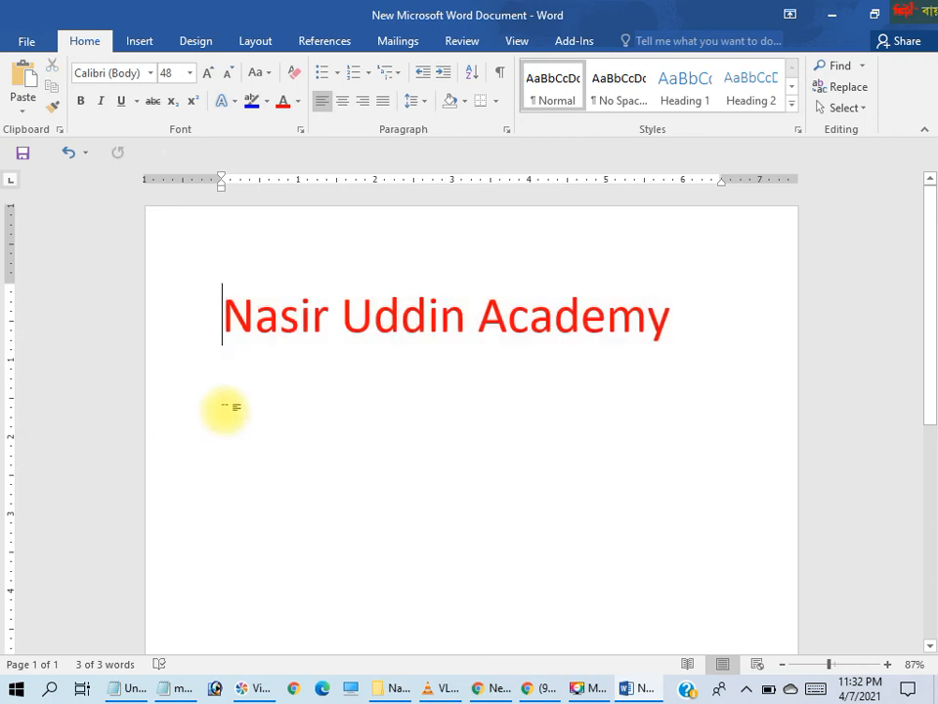
click(693, 324)
key(Return)
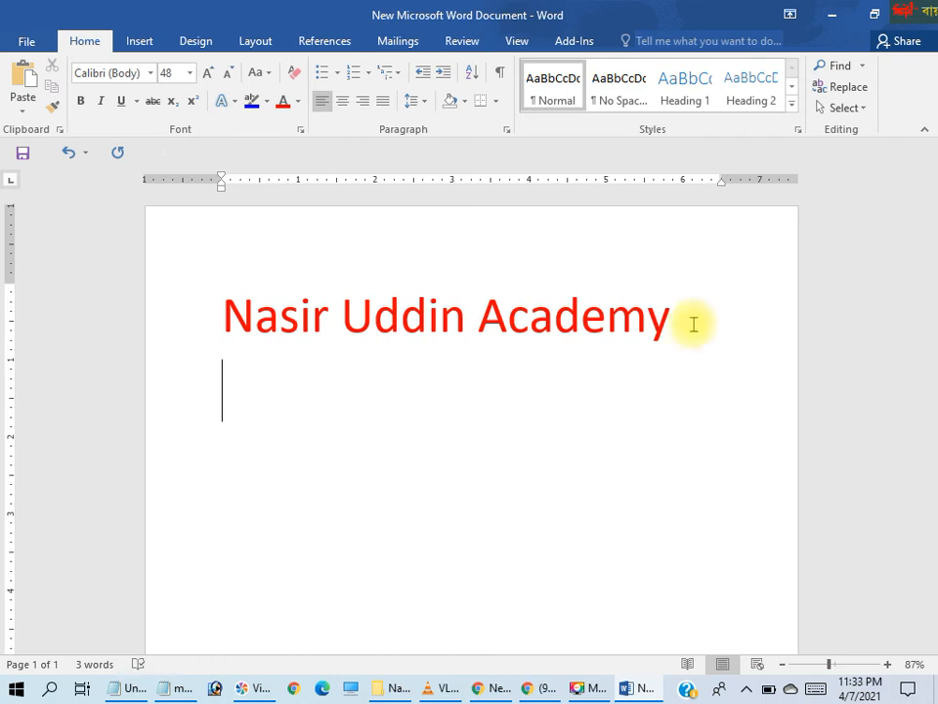
key(ctrl+v)
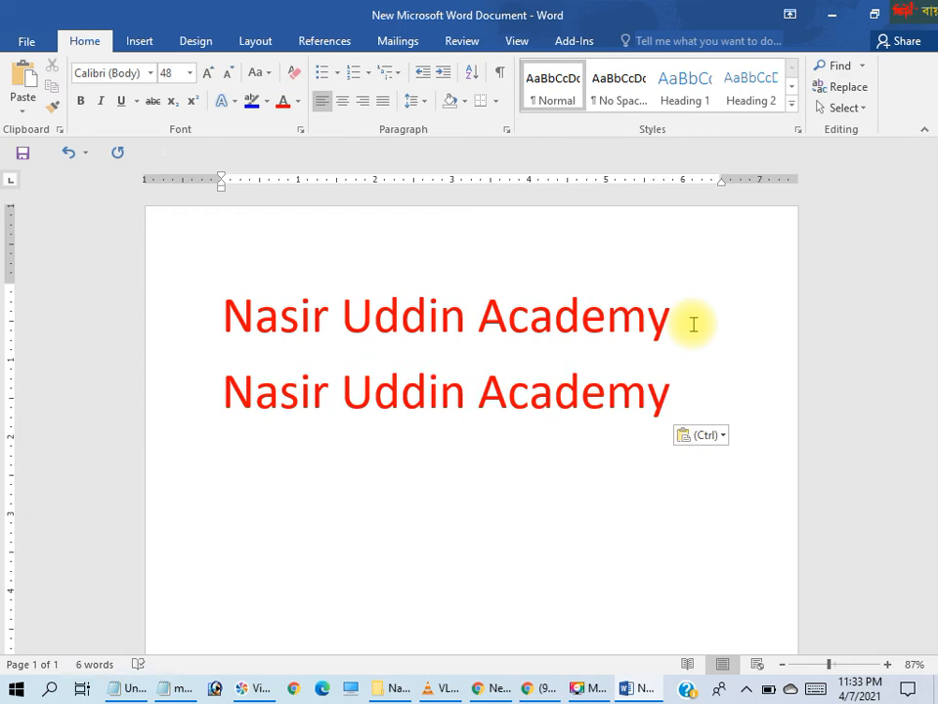
key(ctrl+v)
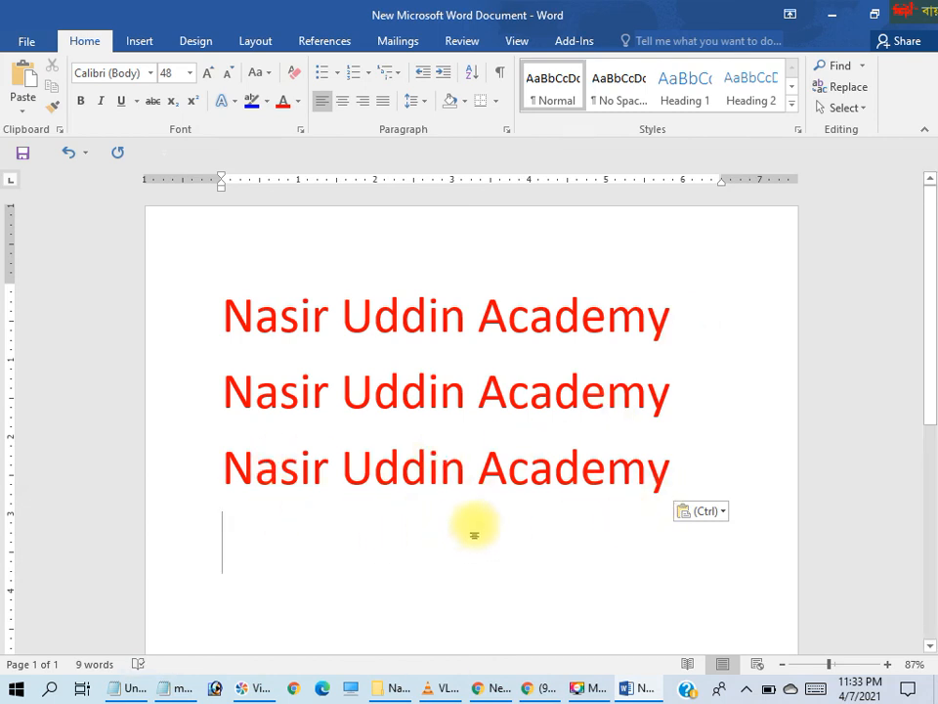
Select and delete all three title lines, and undo the deletion
click(674, 476)
drag(674, 476, 192, 338)
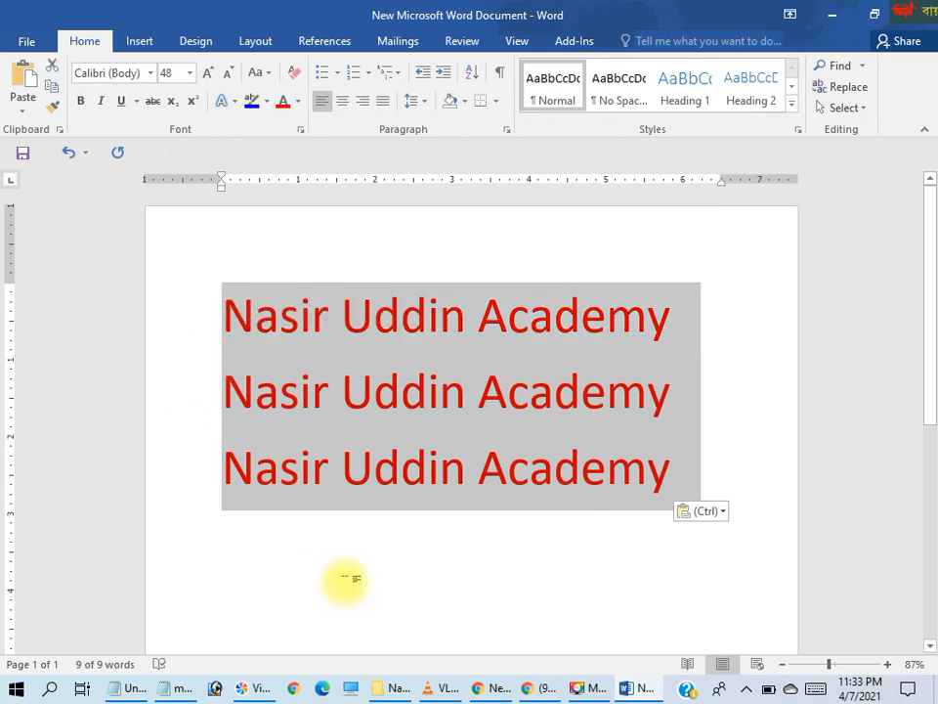
key(Delete)
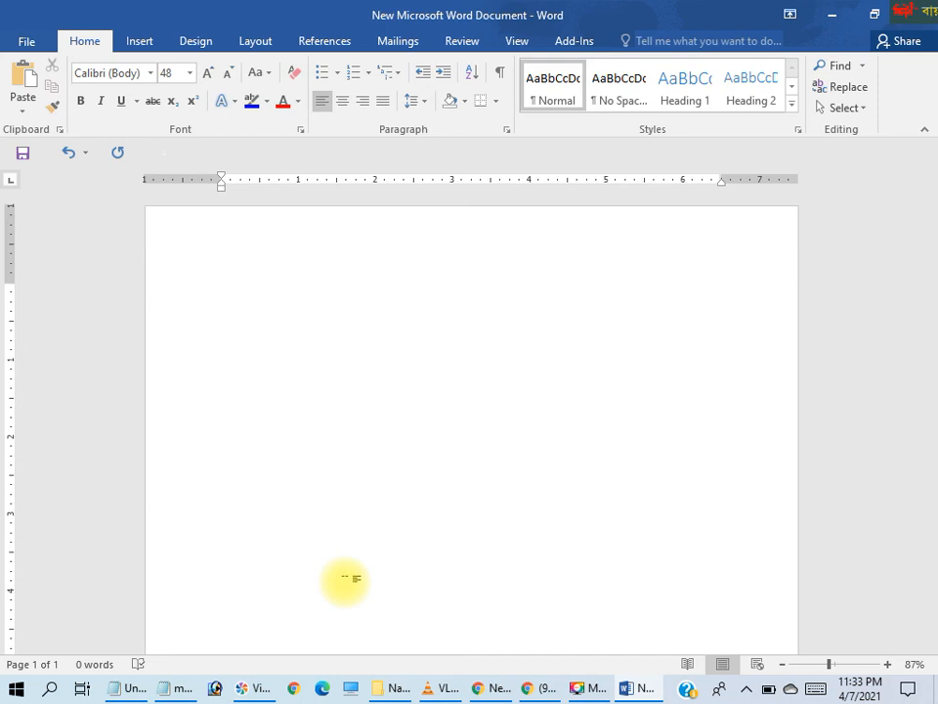
key(ctrl+z)
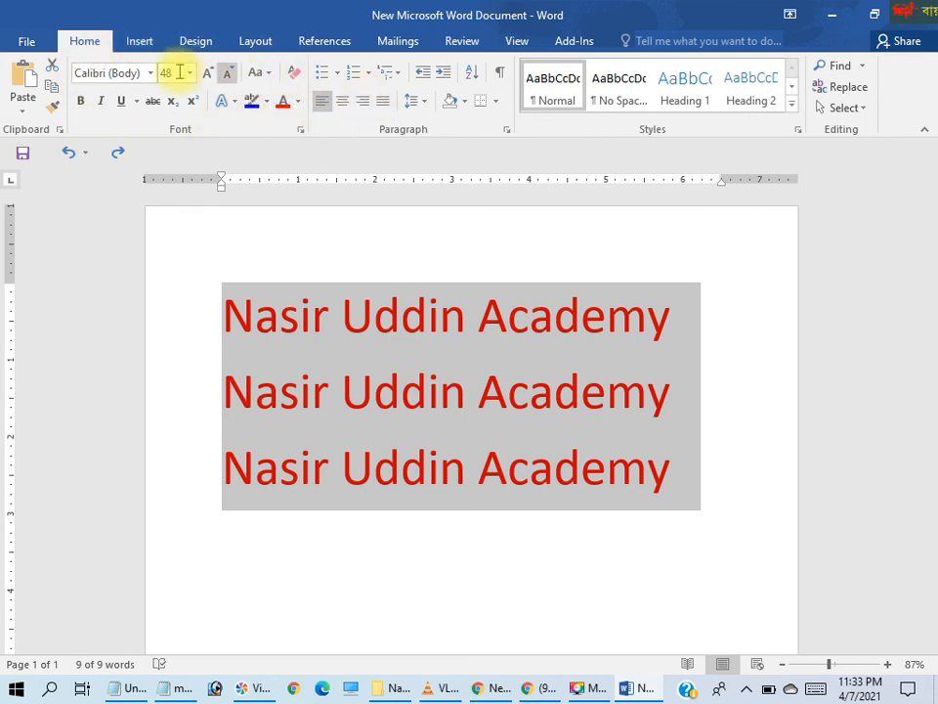
Apply underline, italic and bold formatting to all three selected title lines
click(123, 103)
click(101, 101)
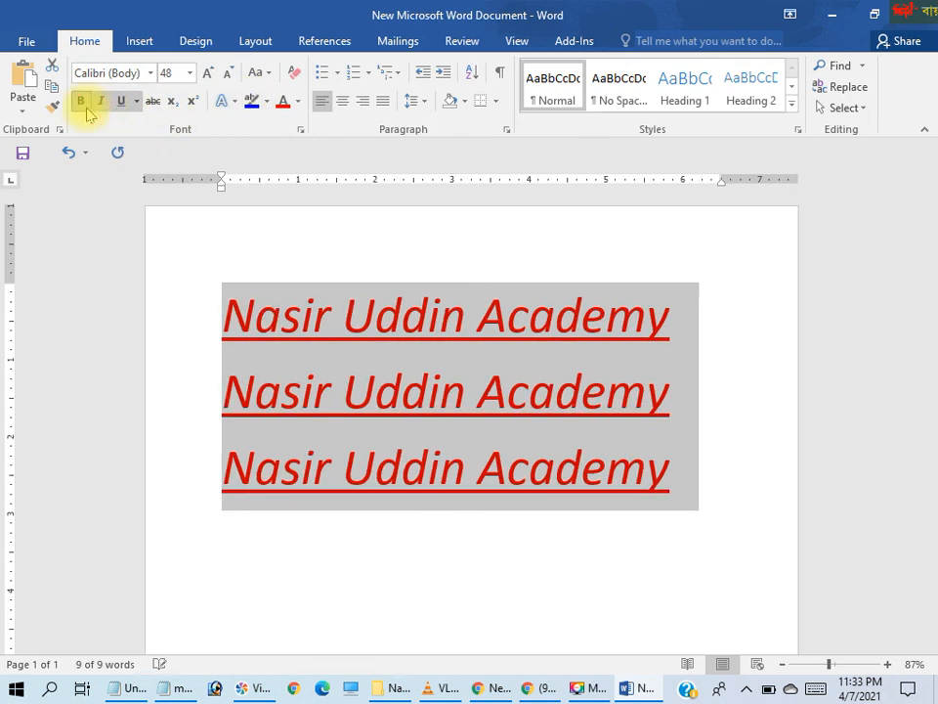
click(82, 103)
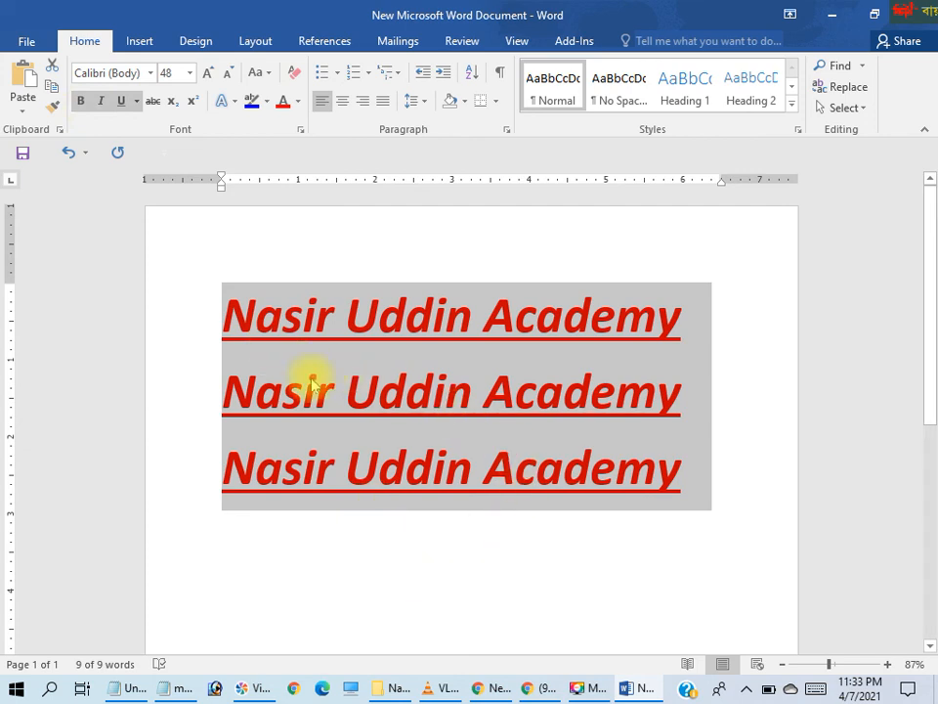